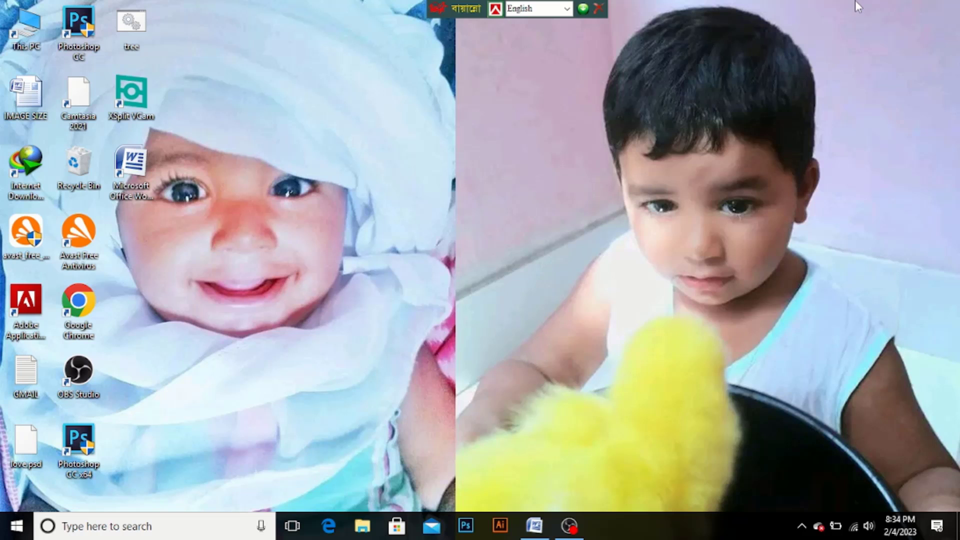
# Step: Switch to the blank document in Microsoft Word and show the insertion commands
pyautogui.click(535, 525)
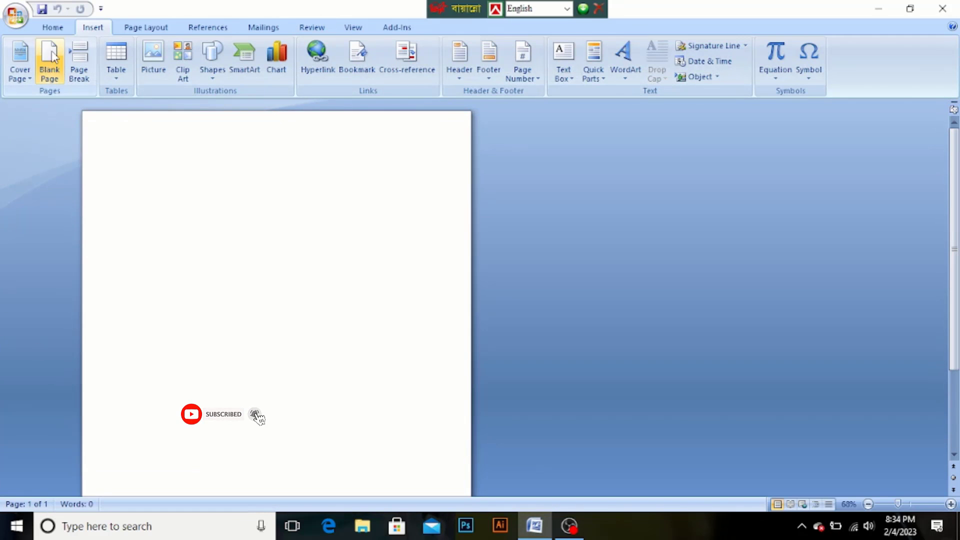
pyautogui.click(65, 28)
pyautogui.click(78, 29)
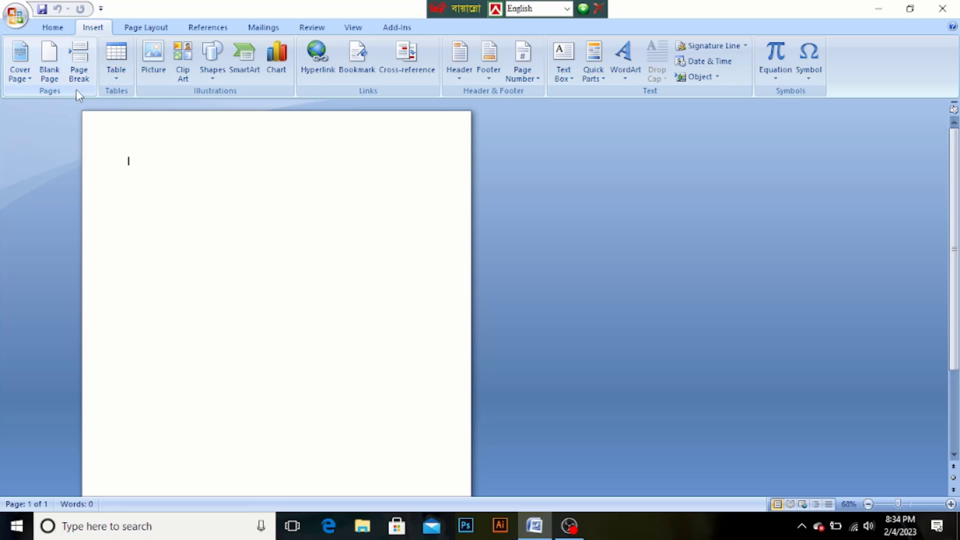
pyautogui.click(622, 80)
pyautogui.click(595, 80)
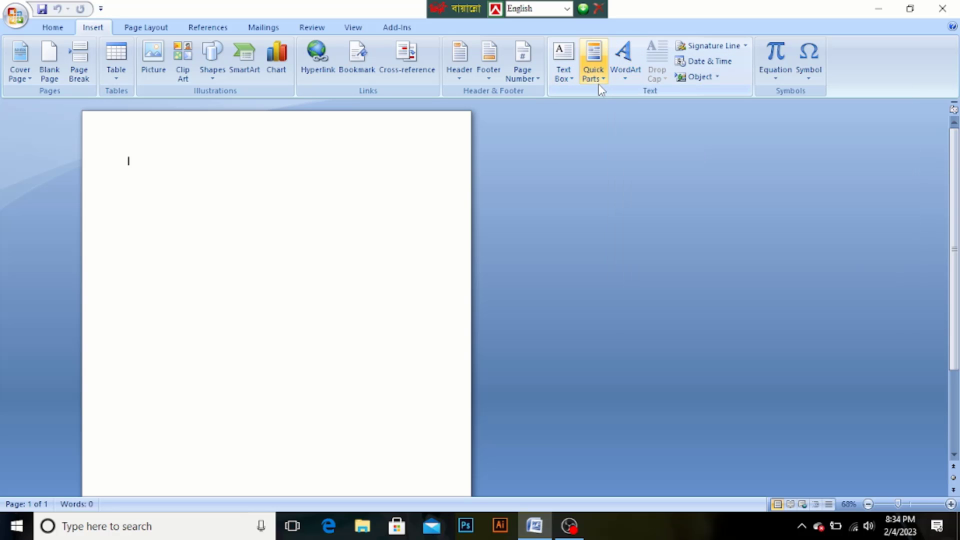
pyautogui.click(596, 81)
pyautogui.moveTo(600, 94)
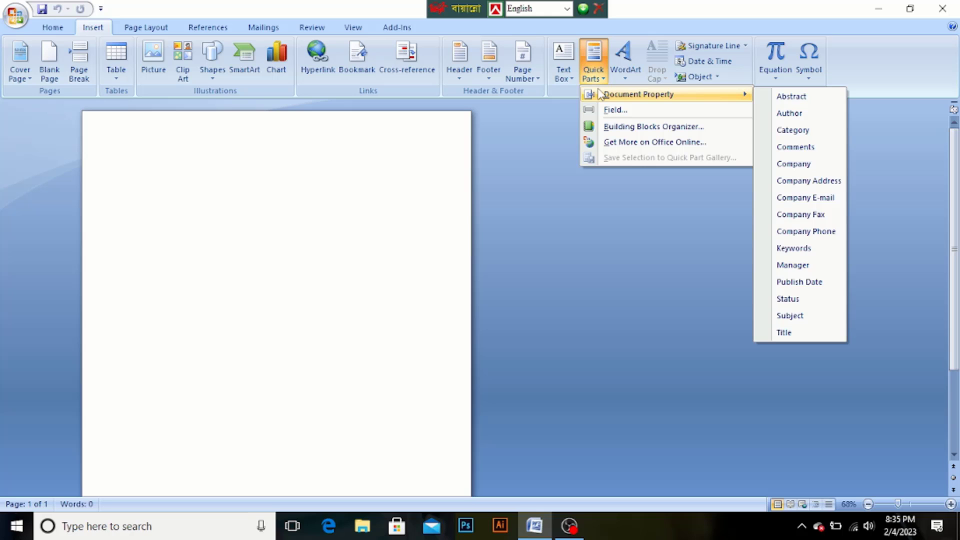
pyautogui.click(574, 167)
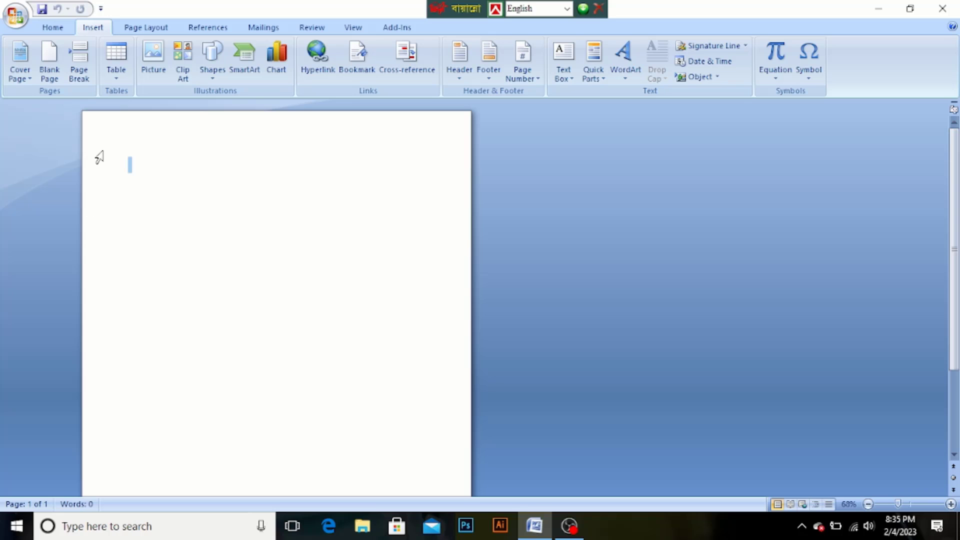
# Step: Insert the built-in Pinstripes cover page and remove the empty page that follows it
pyautogui.click(31, 80)
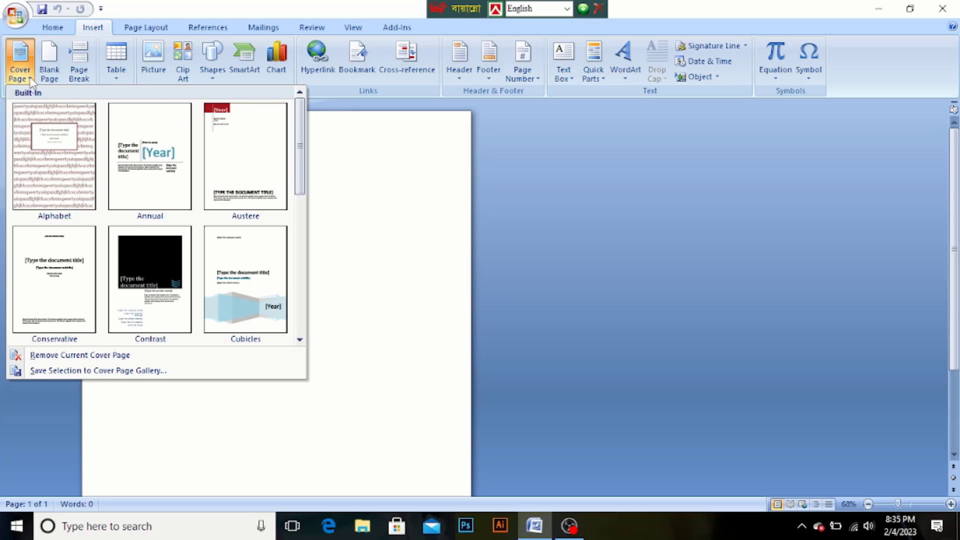
pyautogui.moveTo(300, 129); pyautogui.dragTo(300, 244)
pyautogui.scroll(-3, 292, 197)
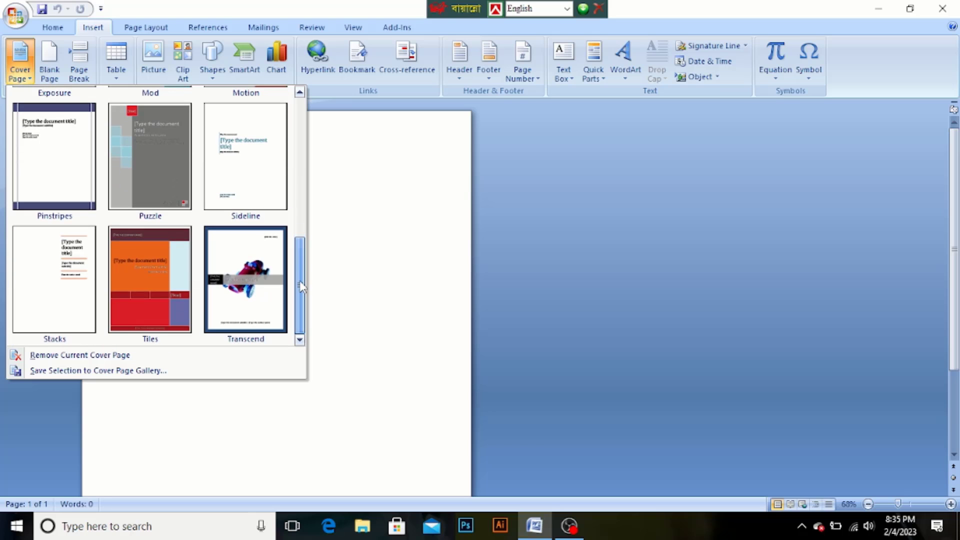
pyautogui.moveTo(299, 281)
pyautogui.mouseDown()
pyautogui.moveTo(311, 147)
pyautogui.moveTo(294, 284)
pyautogui.mouseUp()
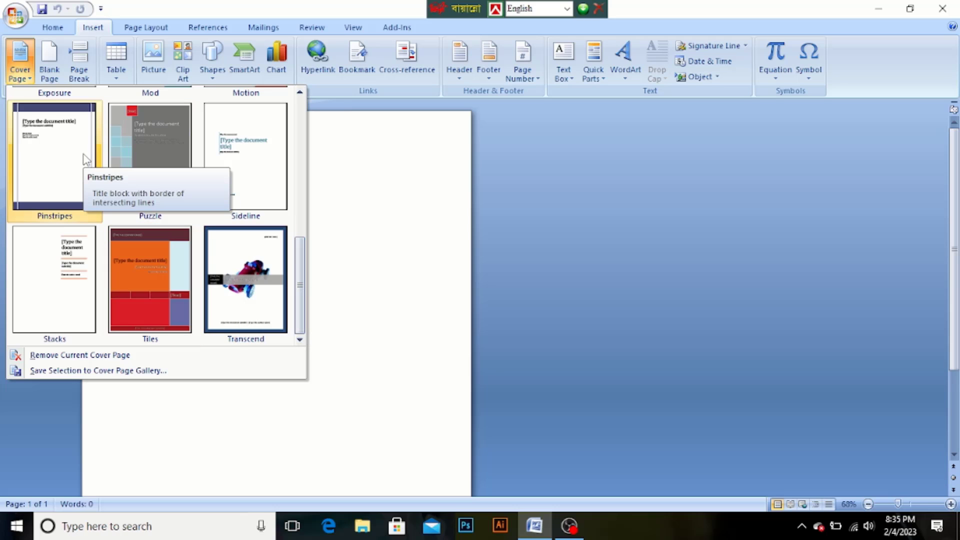
pyautogui.click(45, 153)
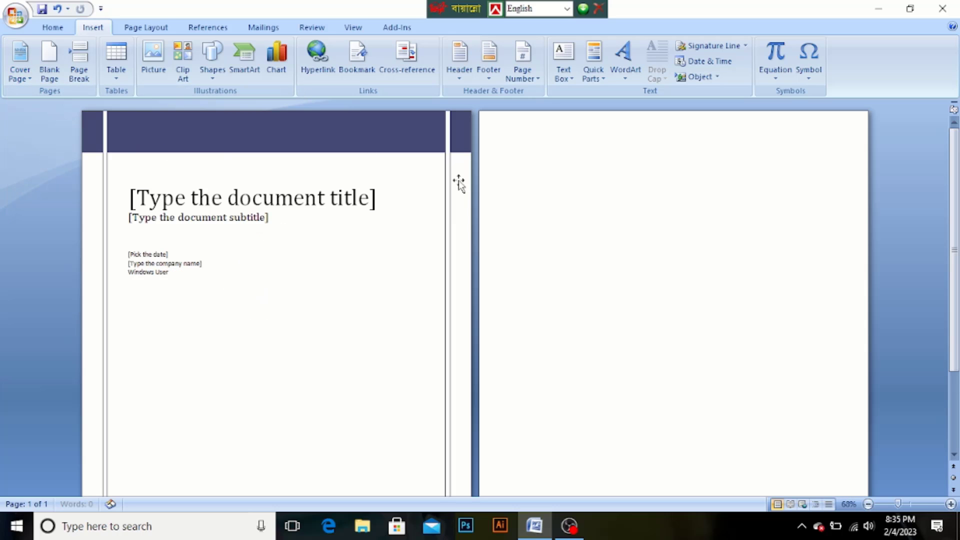
pyautogui.click(628, 169)
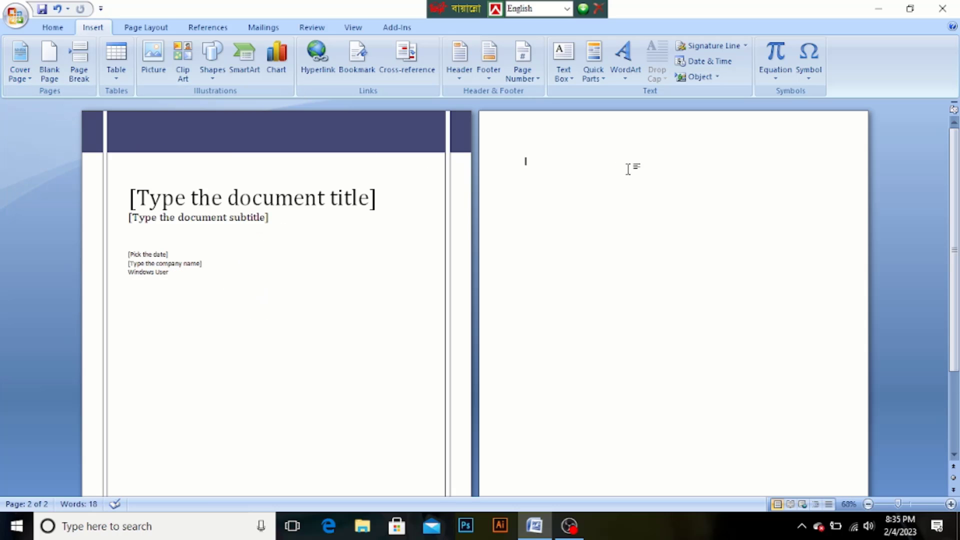
pyautogui.hotkey('ctrl', 'z')
pyautogui.press('BackSpace')
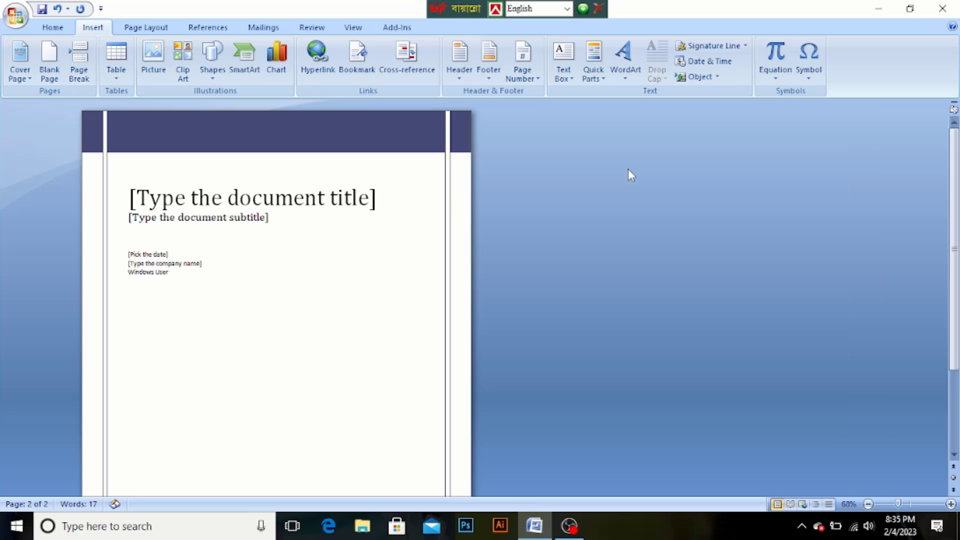
# Step: Examine the cover page's title, subtitle, company, author and date placeholders, as well as the full page layout
pyautogui.click(150, 195)
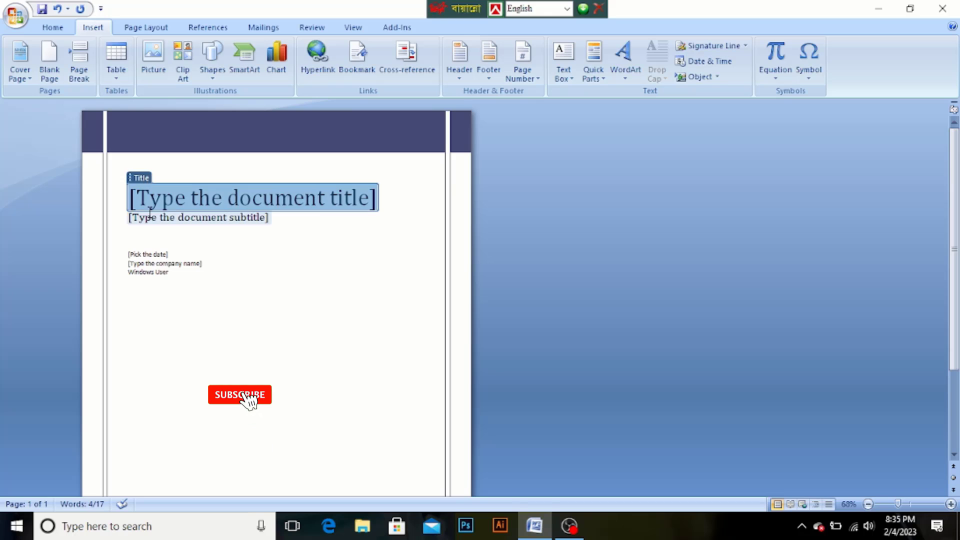
pyautogui.click(156, 218)
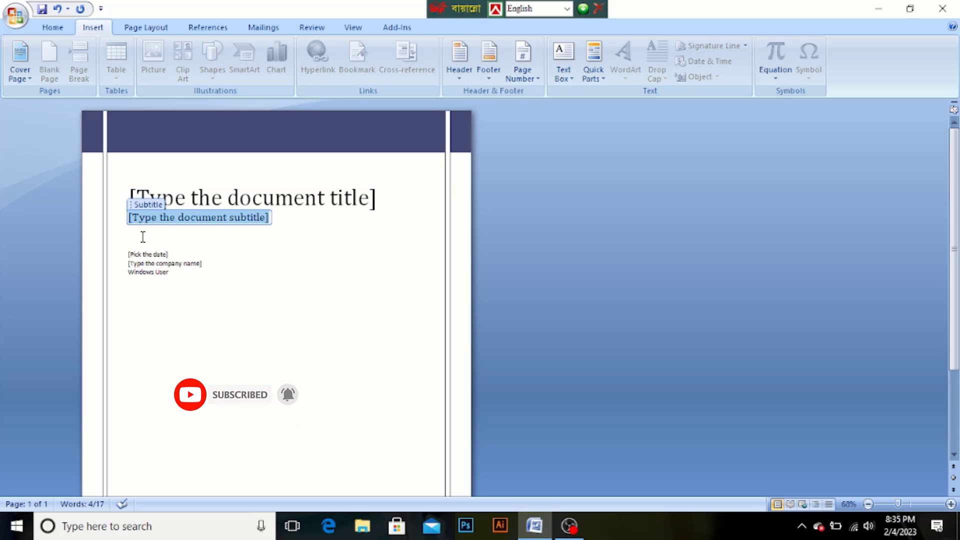
pyautogui.click(148, 263)
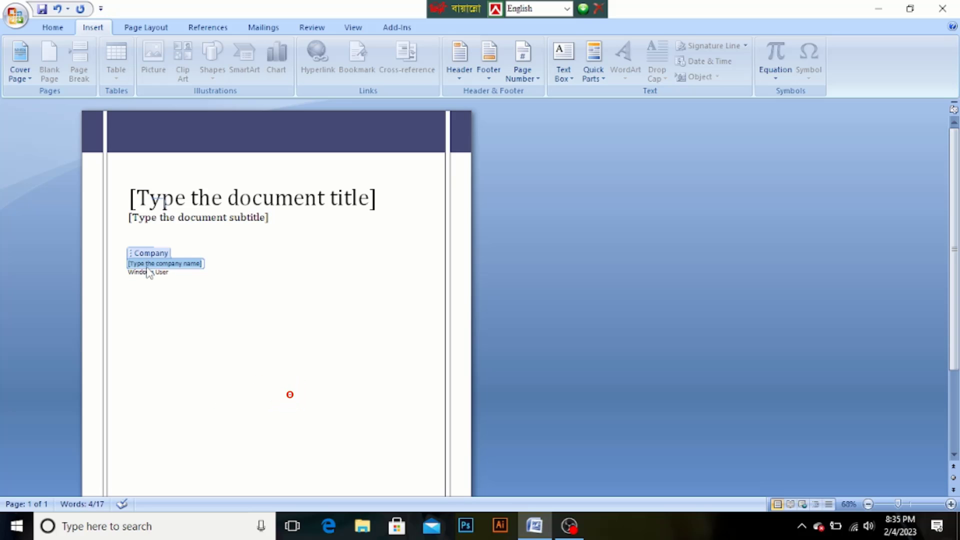
pyautogui.click(150, 270)
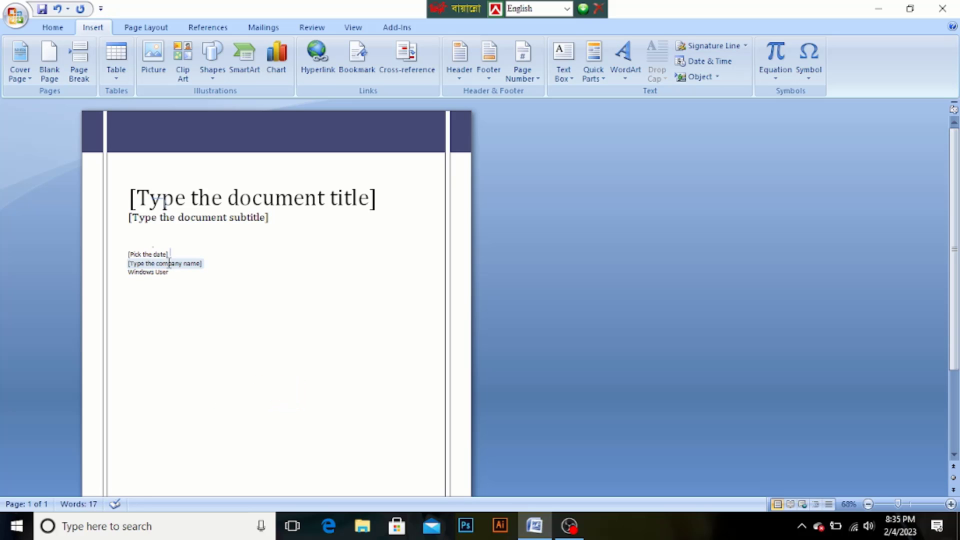
pyautogui.click(164, 256)
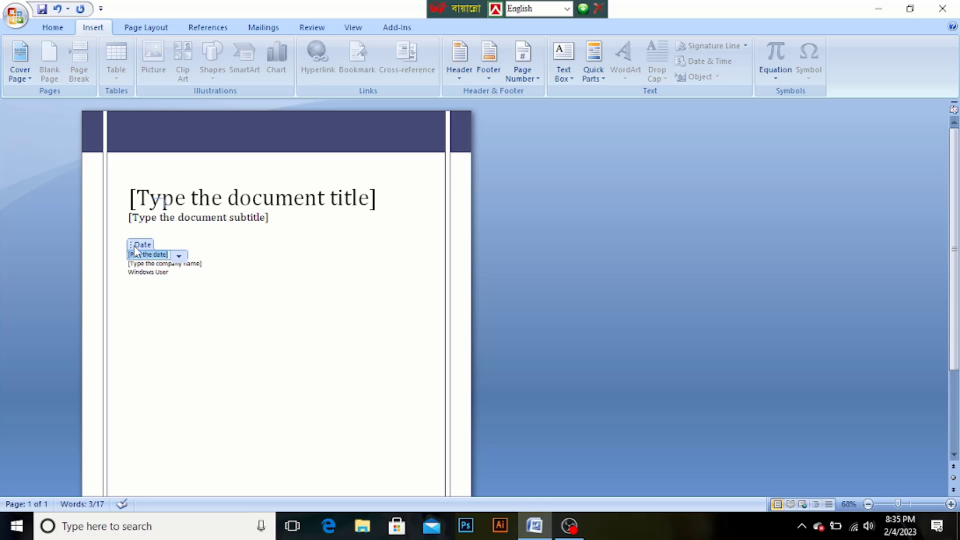
pyautogui.click(207, 244)
pyautogui.scroll(-3, 381, 240)
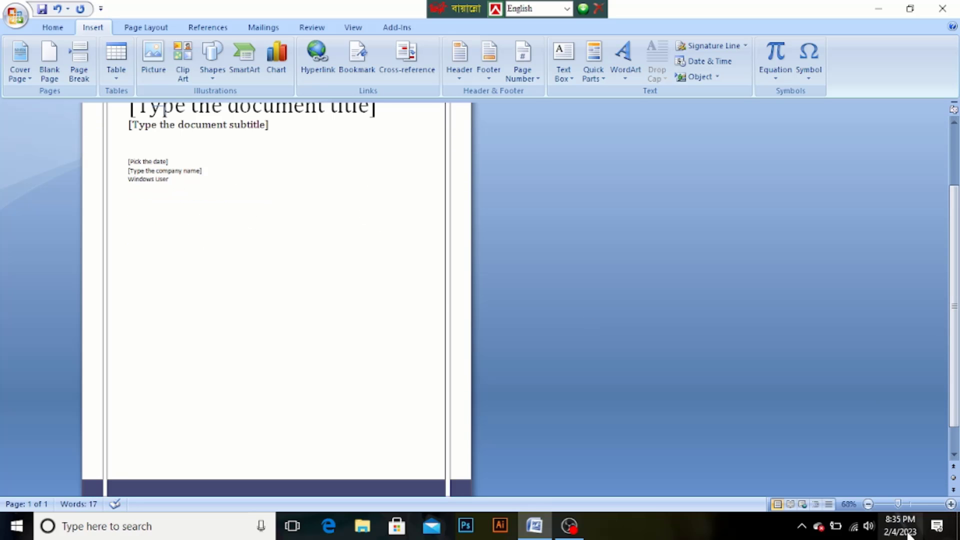
pyautogui.click(884, 505)
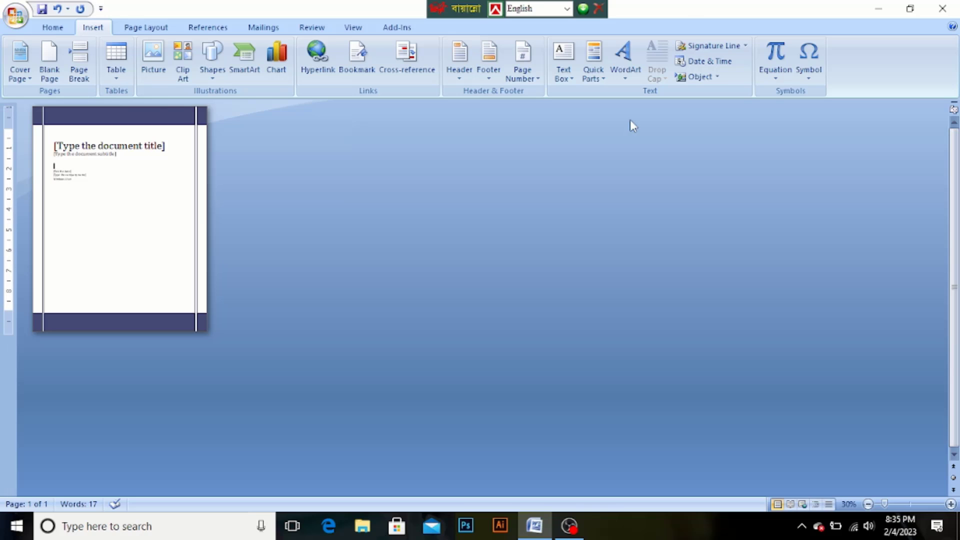
pyautogui.click(909, 505)
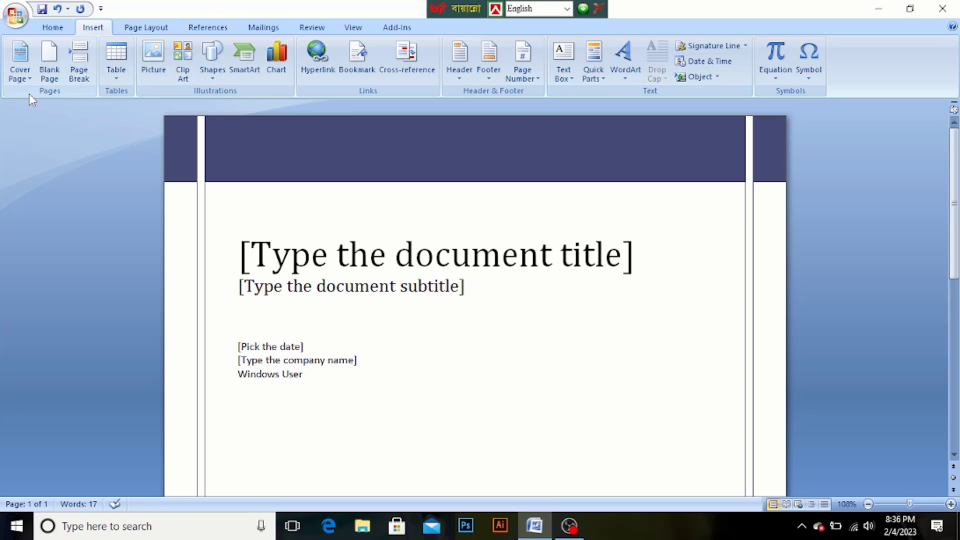
# Step: Remove the current cover page from the document
pyautogui.click(24, 80)
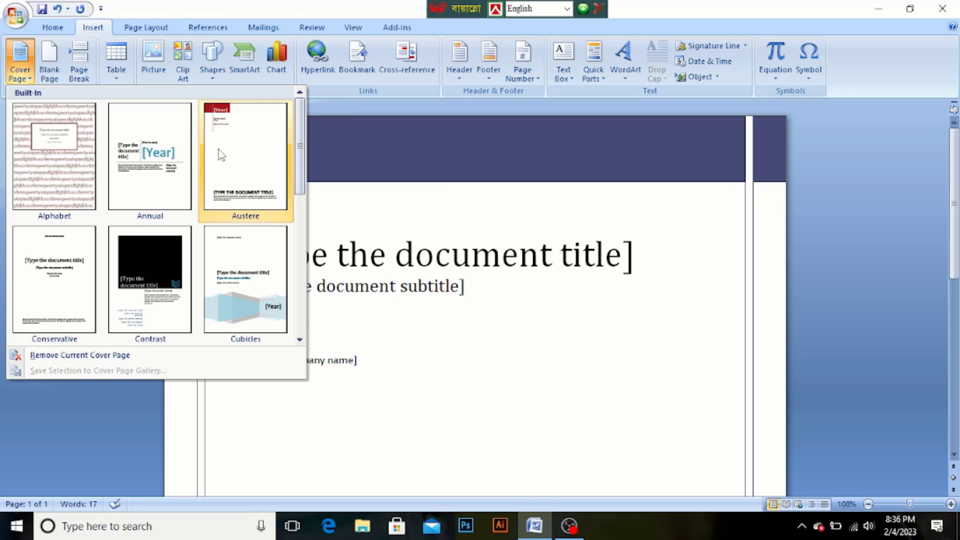
pyautogui.moveTo(300, 134); pyautogui.dragTo(280, 307)
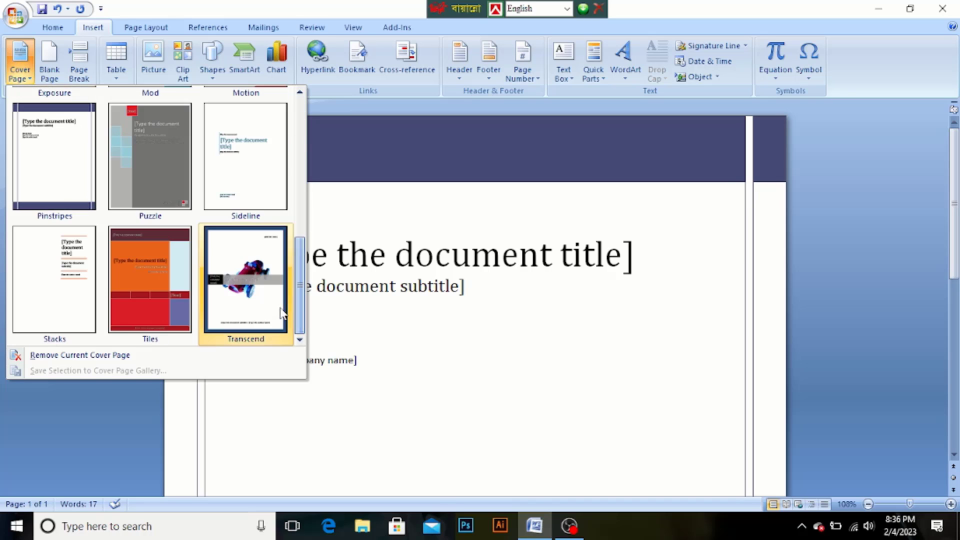
pyautogui.click(39, 358)
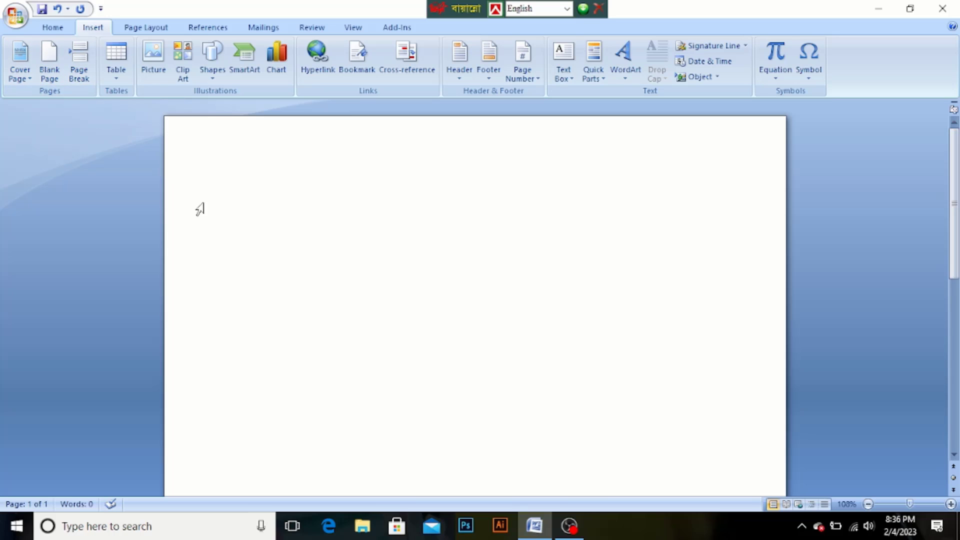
# Step: Insert a blank page into the document and delete the added page again
pyautogui.click(50, 60)
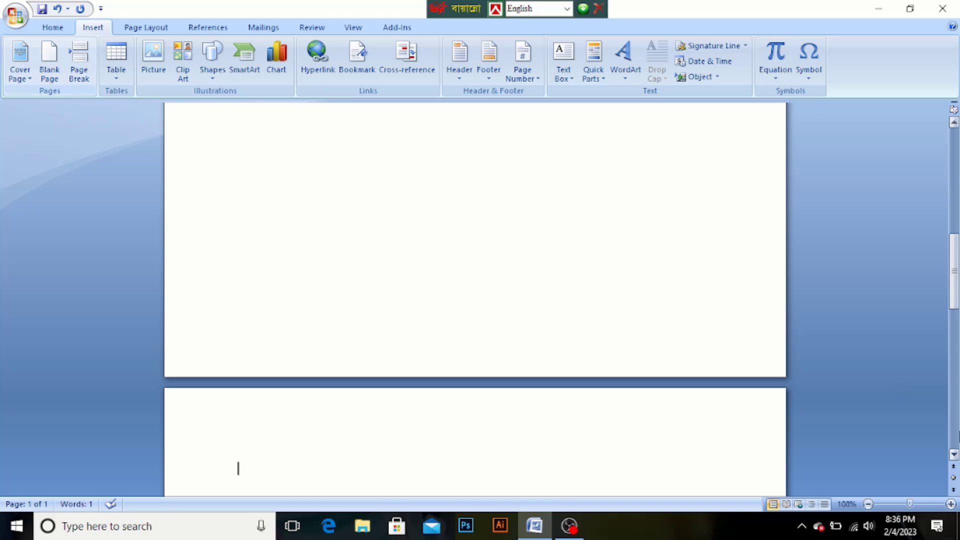
pyautogui.click(868, 504)
pyautogui.click(868, 504)
pyautogui.click(869, 504)
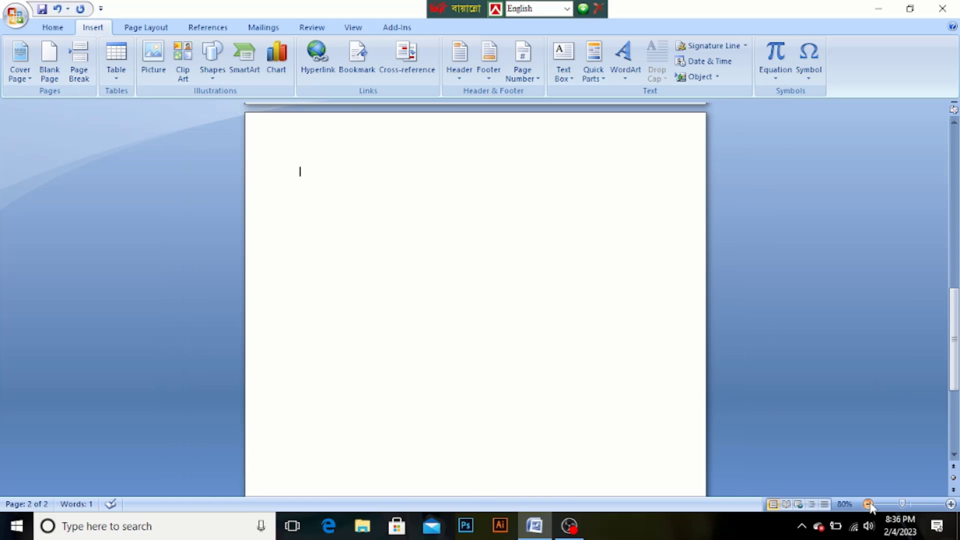
pyautogui.click(868, 504)
pyautogui.click(869, 503)
pyautogui.click(868, 504)
pyautogui.click(868, 504)
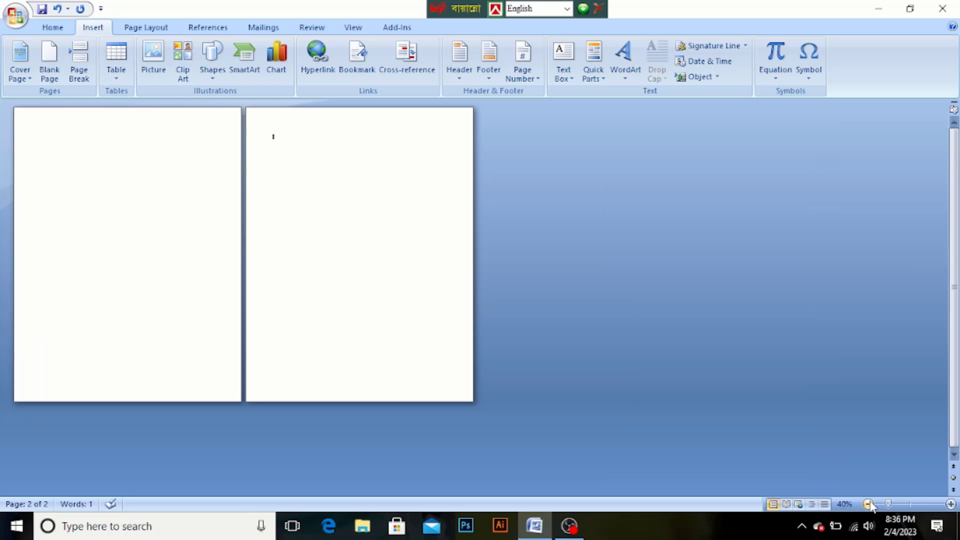
pyautogui.press('BackSpace')
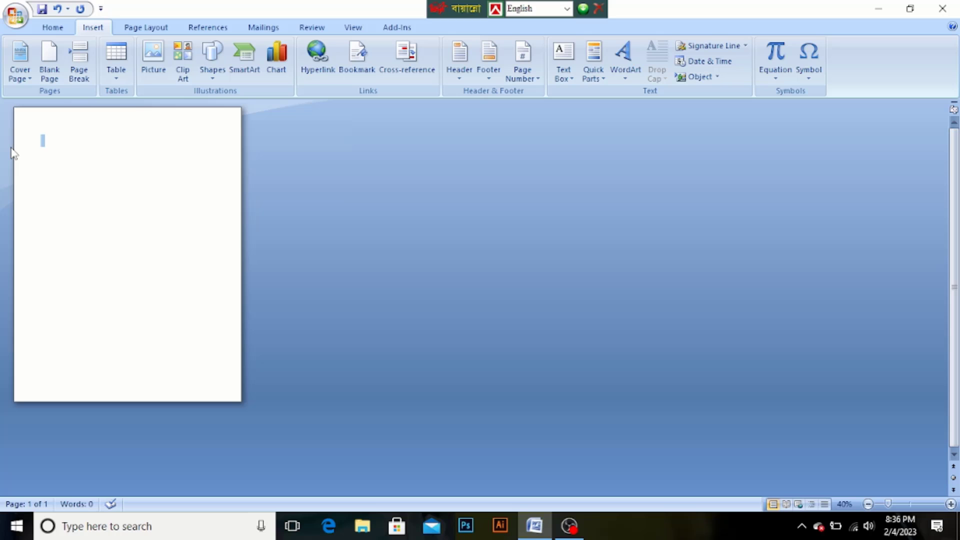
# Step: Insert two page breaks so that the empty document spans three pages
pyautogui.click(81, 69)
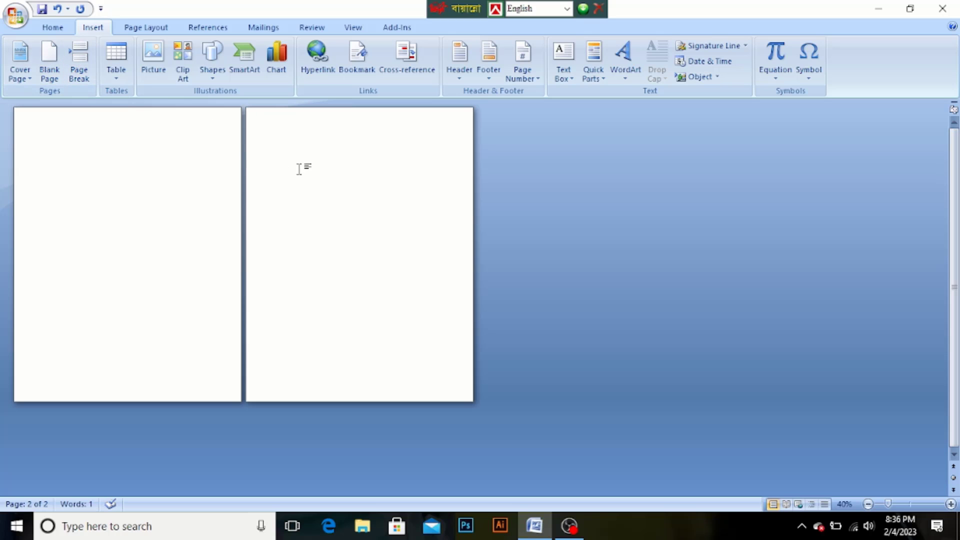
pyautogui.click(910, 504)
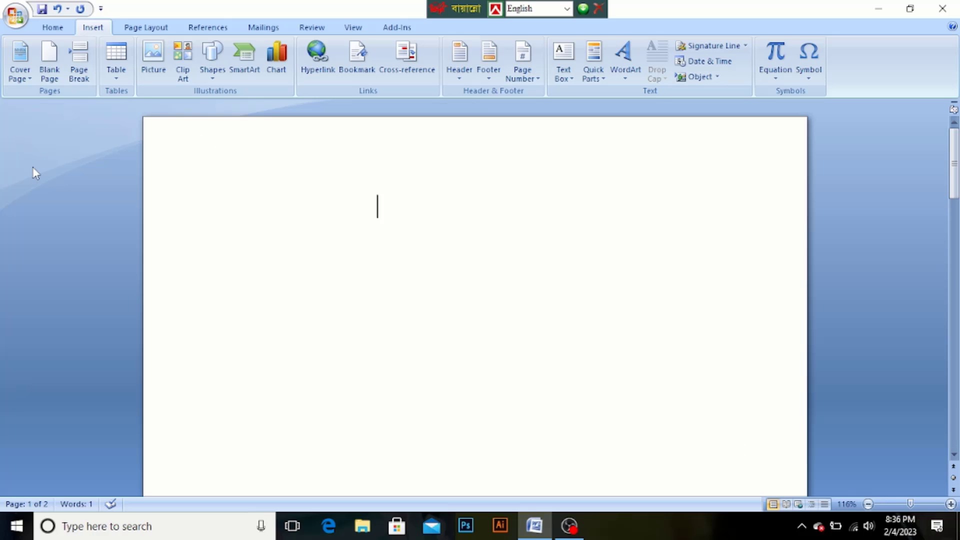
pyautogui.click(88, 71)
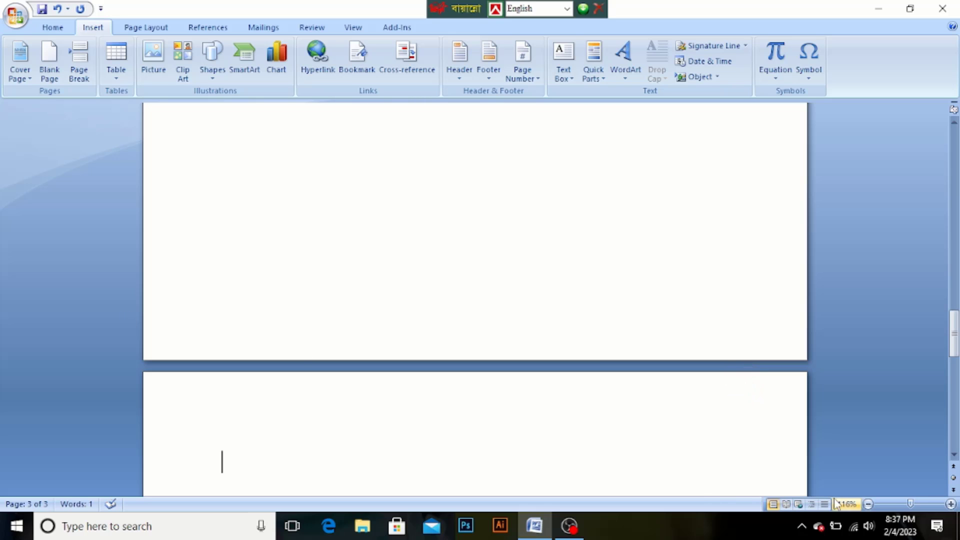
pyautogui.click(886, 505)
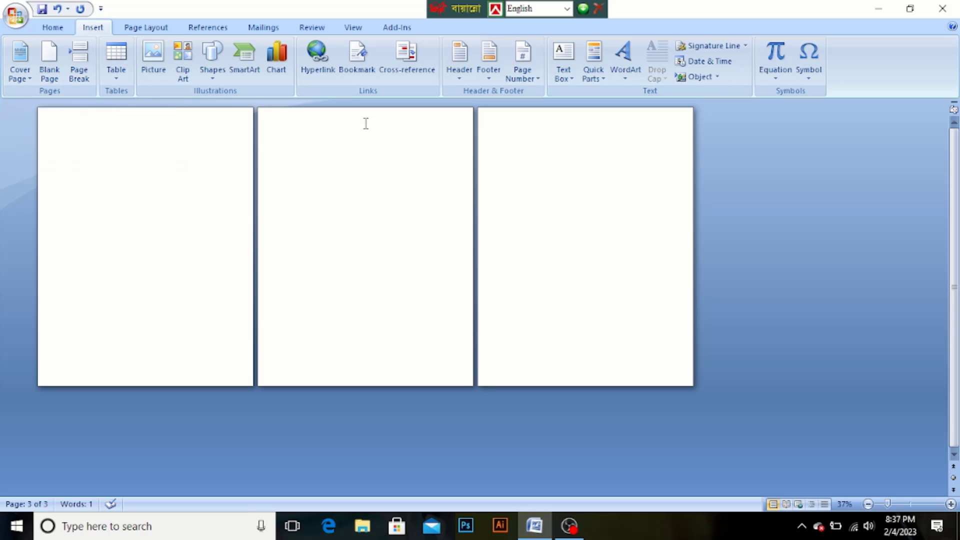
# Step: Delete both page breaks to bring the document back to a single page
pyautogui.press('BackSpace')
pyautogui.press('BackSpace')
pyautogui.press('BackSpace')
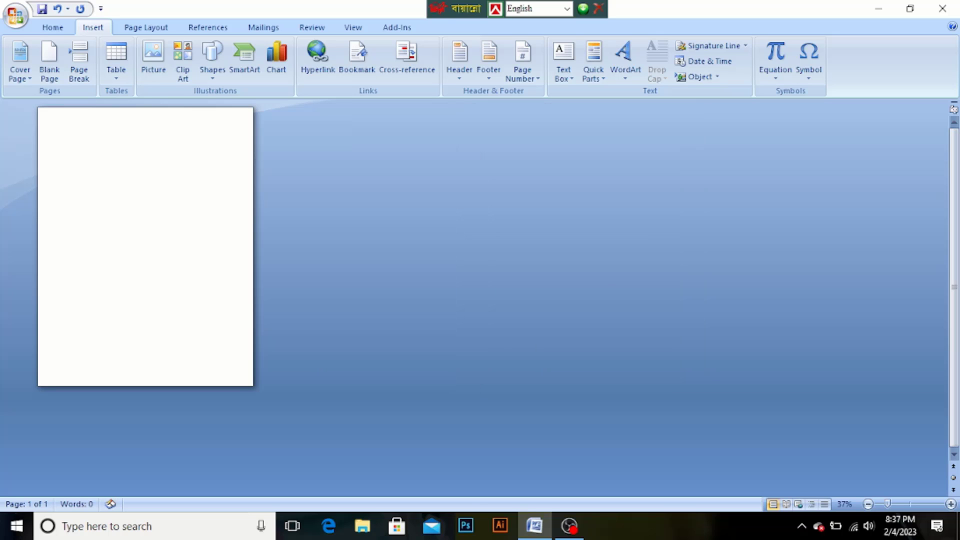
pyautogui.click(19, 70)
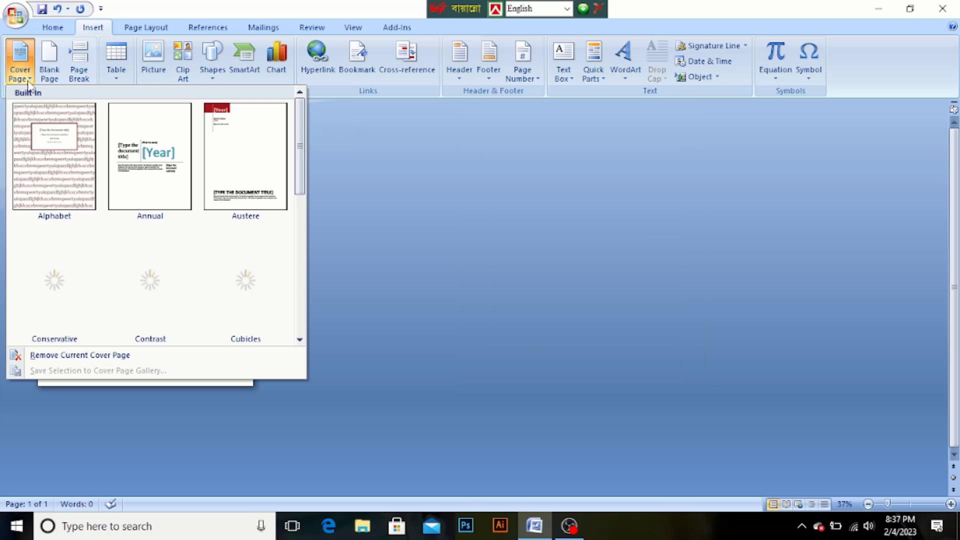
pyautogui.scroll(-3, 289, 328)
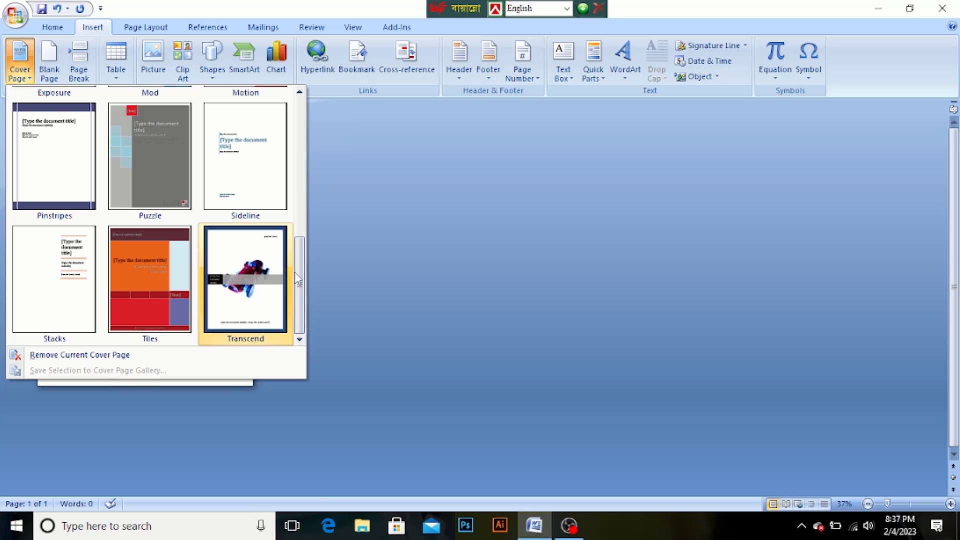
pyautogui.click(339, 117)
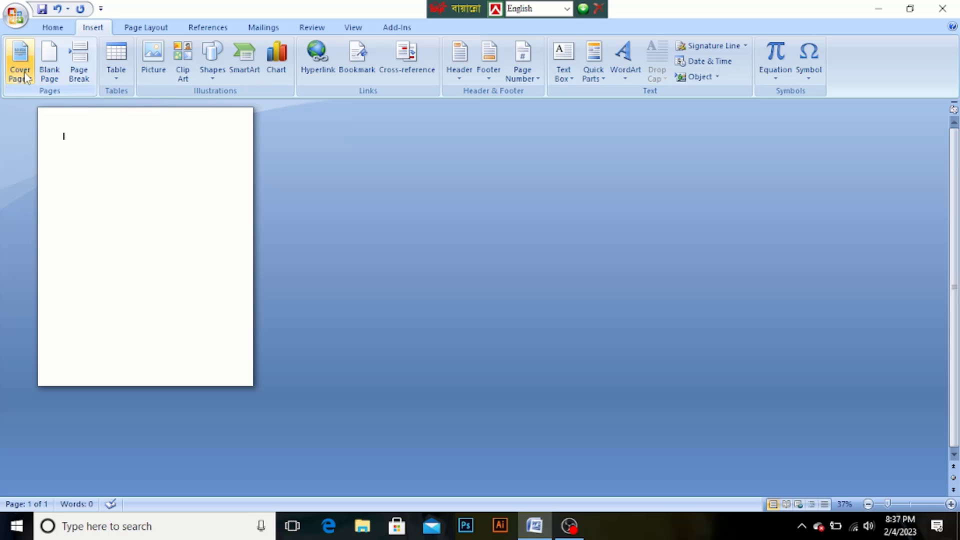
# Step: Enter the letter "a" on the empty page and set its font size to 500
pyautogui.click(573, 79)
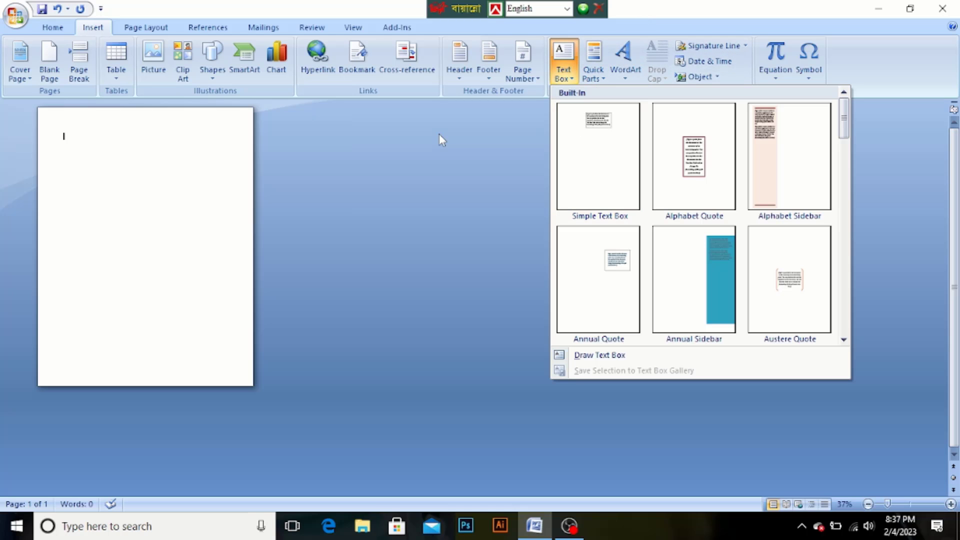
pyautogui.click(200, 136)
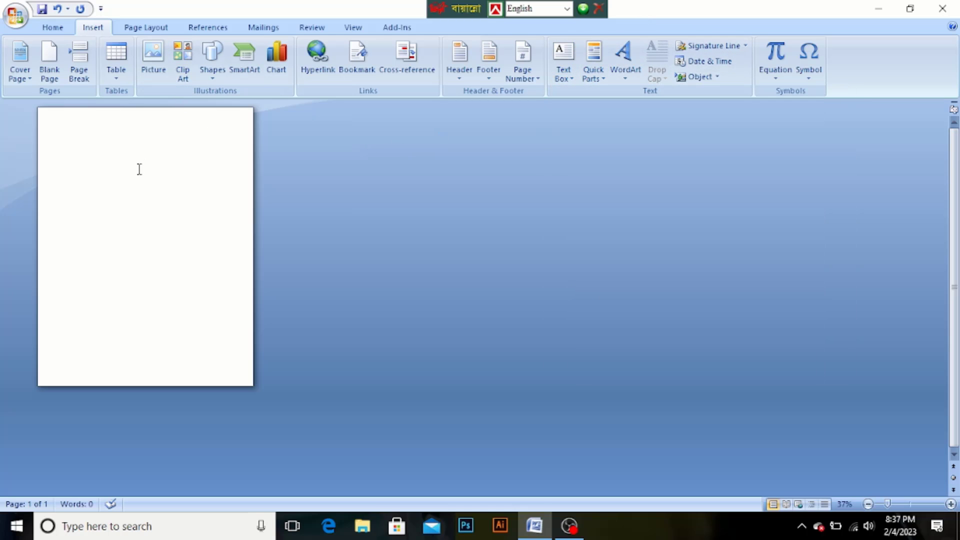
pyautogui.write('a')
pyautogui.doubleClick(65, 150)
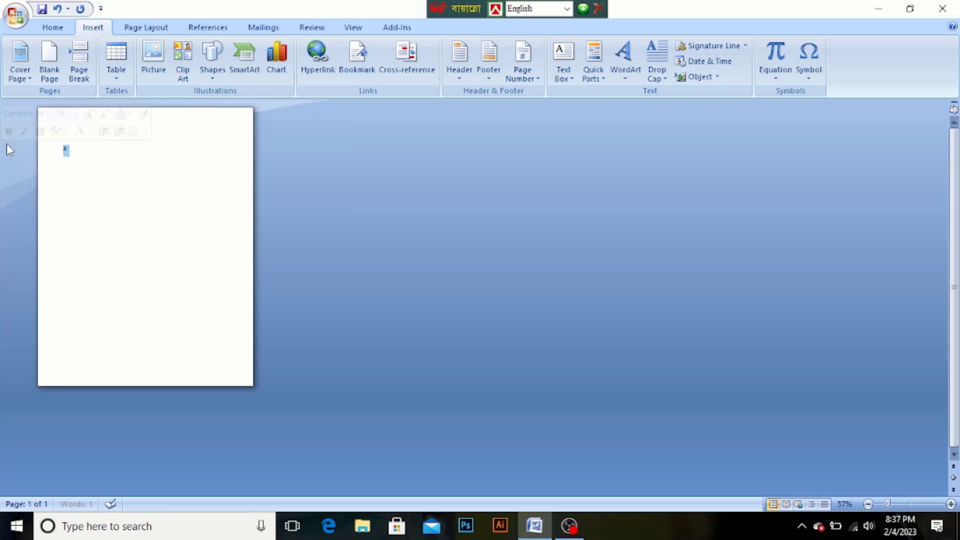
pyautogui.click(51, 27)
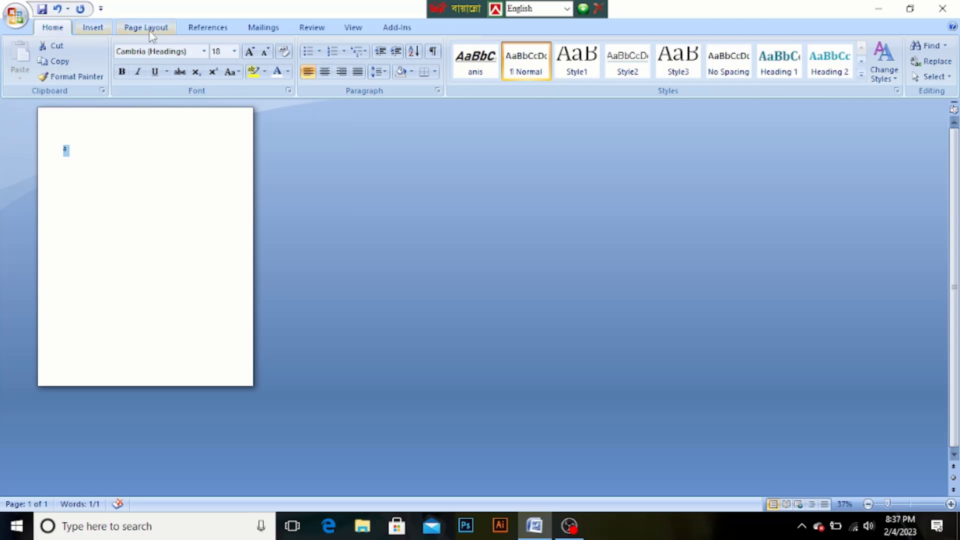
pyautogui.click(226, 50)
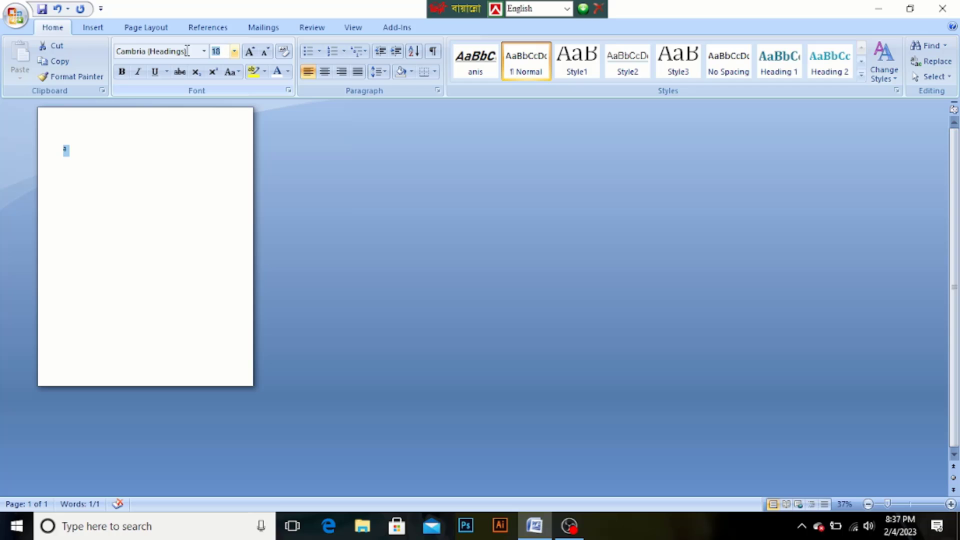
pyautogui.click(218, 51)
pyautogui.write('500')
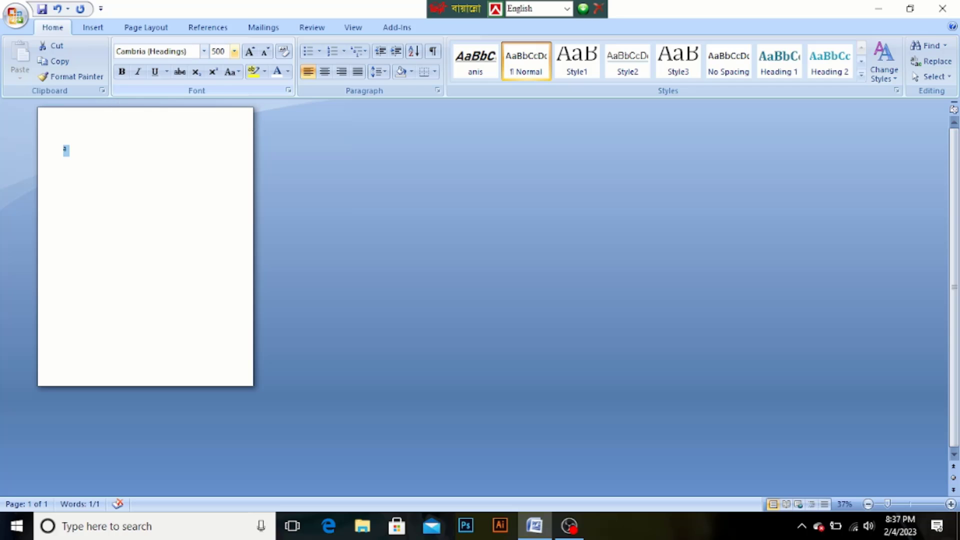
pyautogui.press('Return')
pyautogui.press('Right')
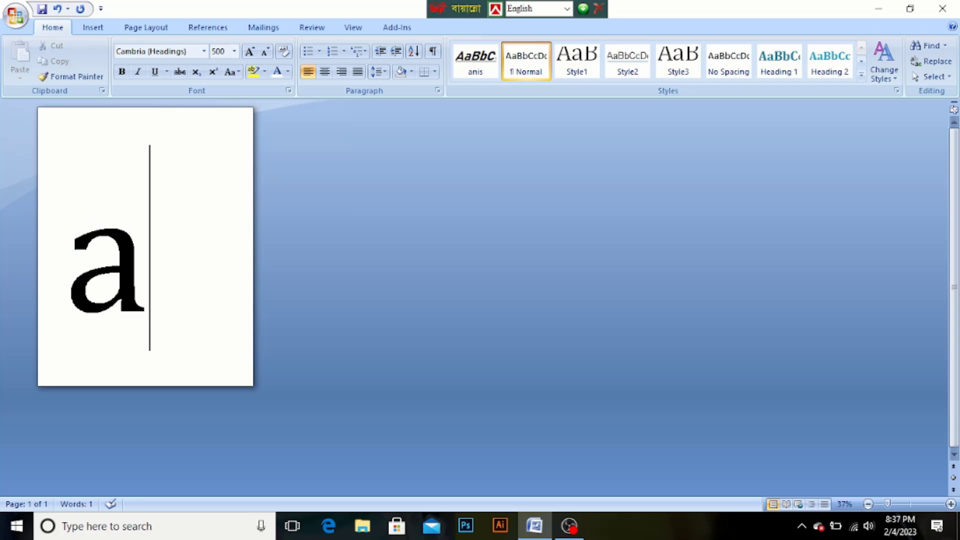
# Step: Draw a text box about 1.96" high and 0.49" wide over the letter's stem and enter "Jhgj hf;lj klkh ljgkj gkj" in it
pyautogui.click(910, 503)
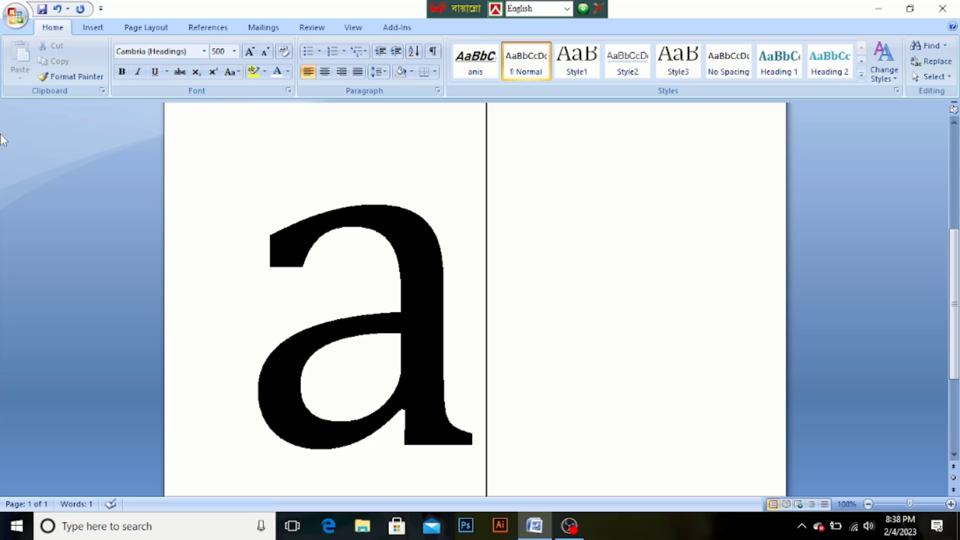
pyautogui.moveTo(4, 137)
pyautogui.click(90, 28)
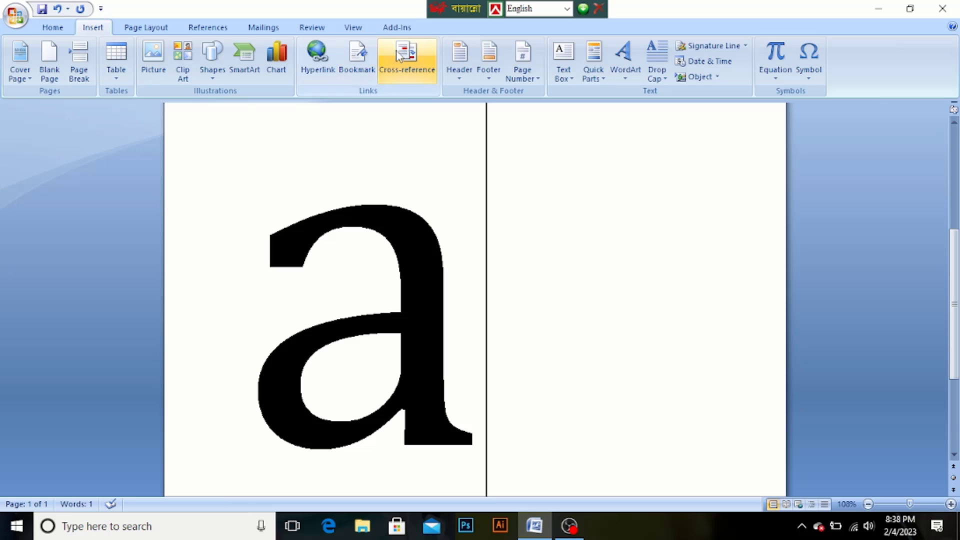
pyautogui.click(563, 74)
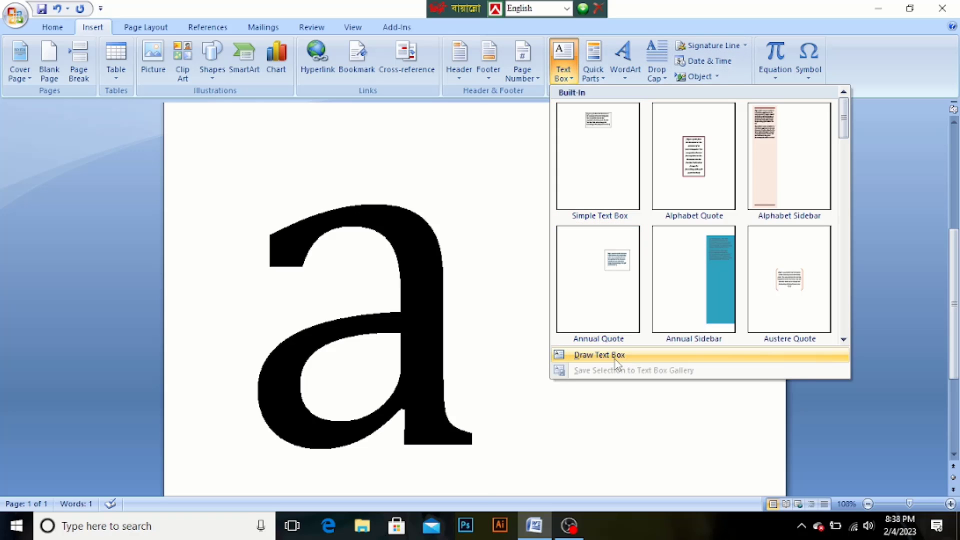
pyautogui.click(603, 356)
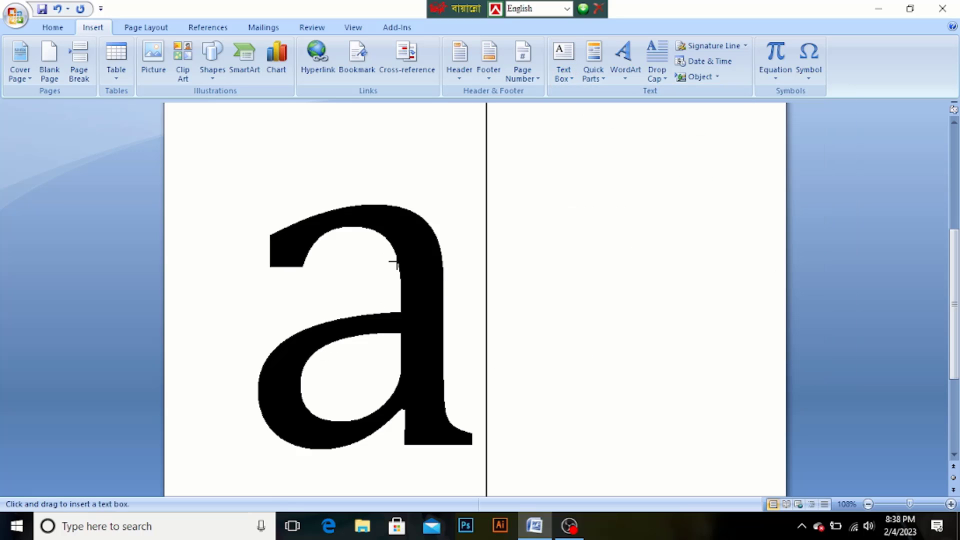
pyautogui.moveTo(403, 261); pyautogui.dragTo(442, 408)
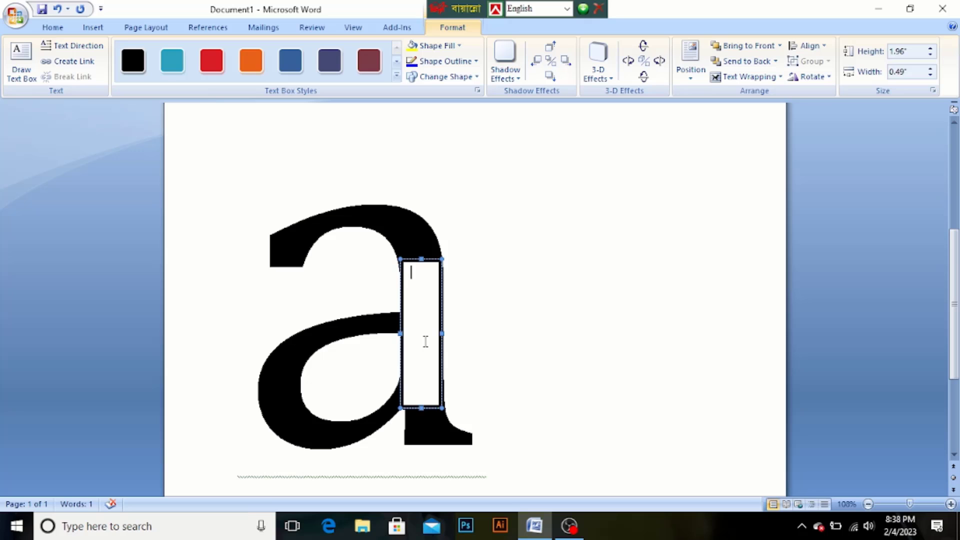
pyautogui.write('lj klkh ljgkj gkj')
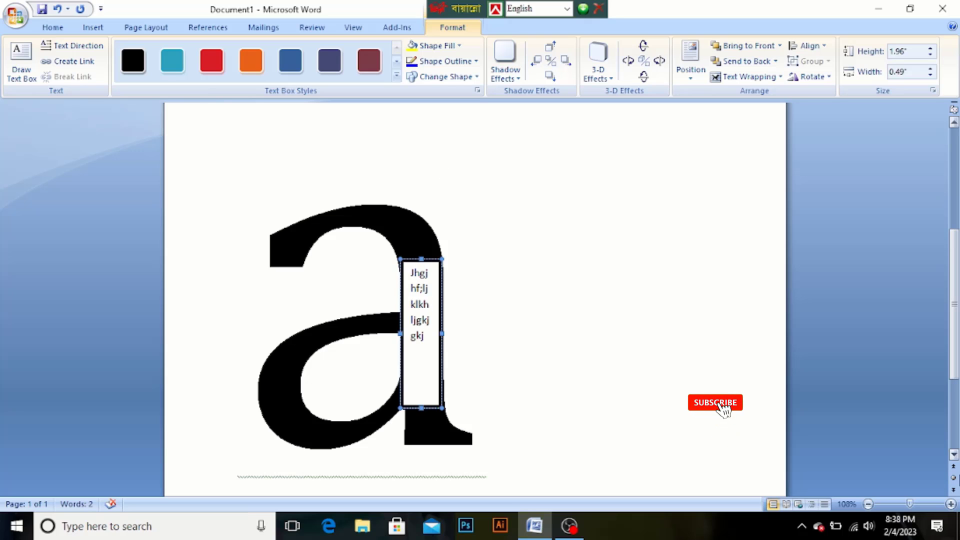
# Step: Remove the fill and the outline from the text box on the letter's stem
pyautogui.click(431, 45)
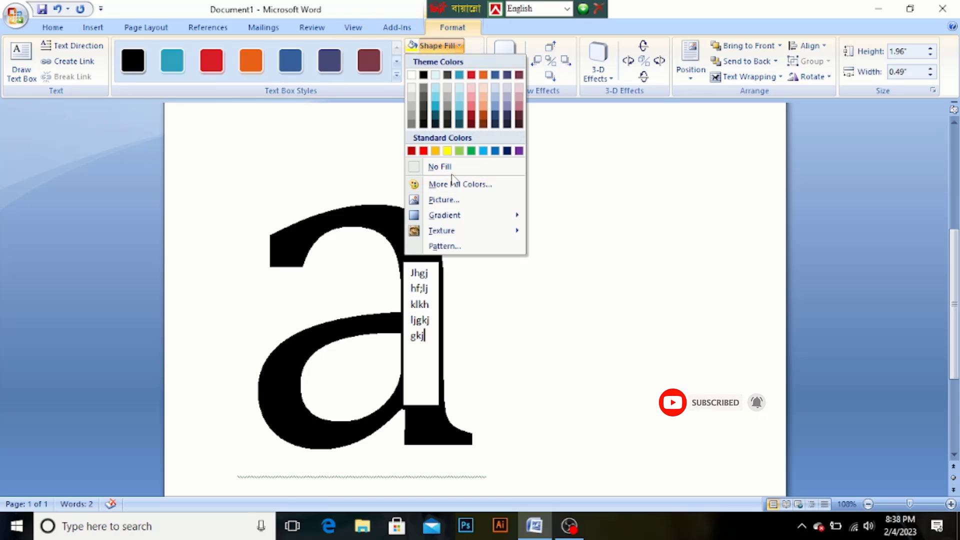
pyautogui.click(419, 166)
pyautogui.click(445, 61)
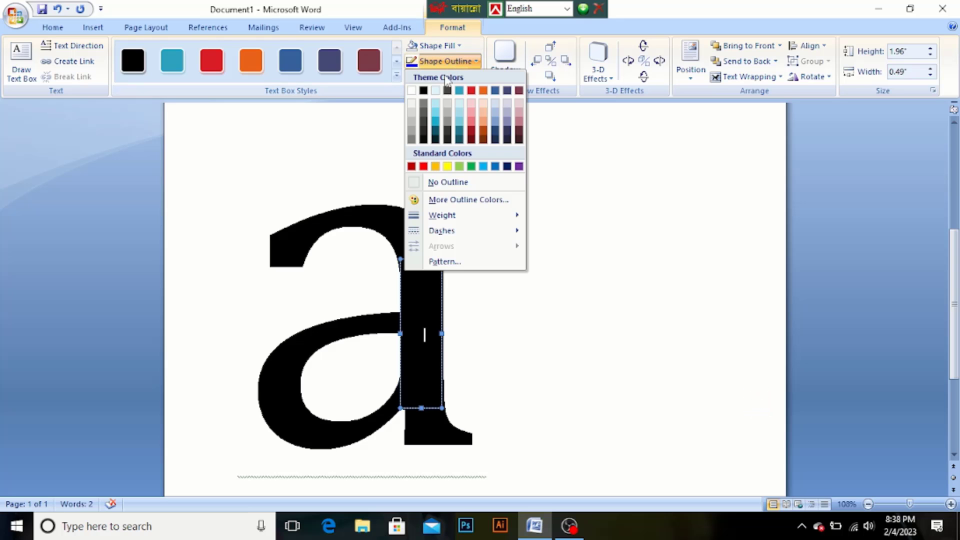
pyautogui.click(425, 183)
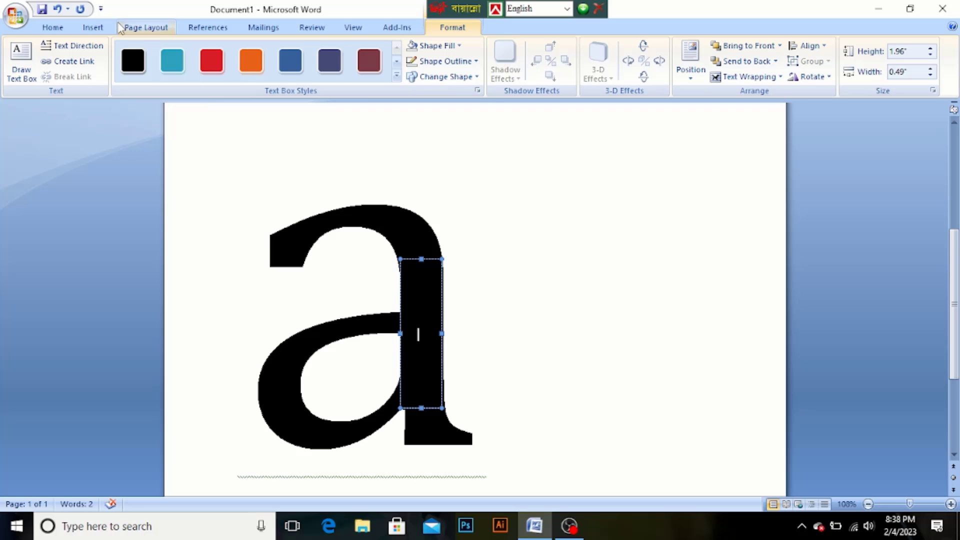
# Step: Give all the text in the text box a dark teal theme colour and make it bold
pyautogui.hotkey('ctrl', 'a')
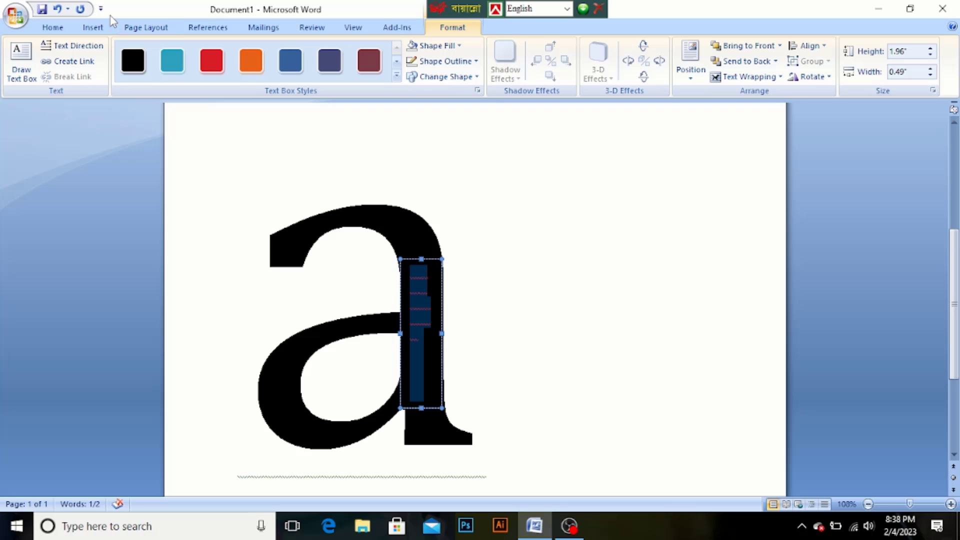
pyautogui.click(51, 29)
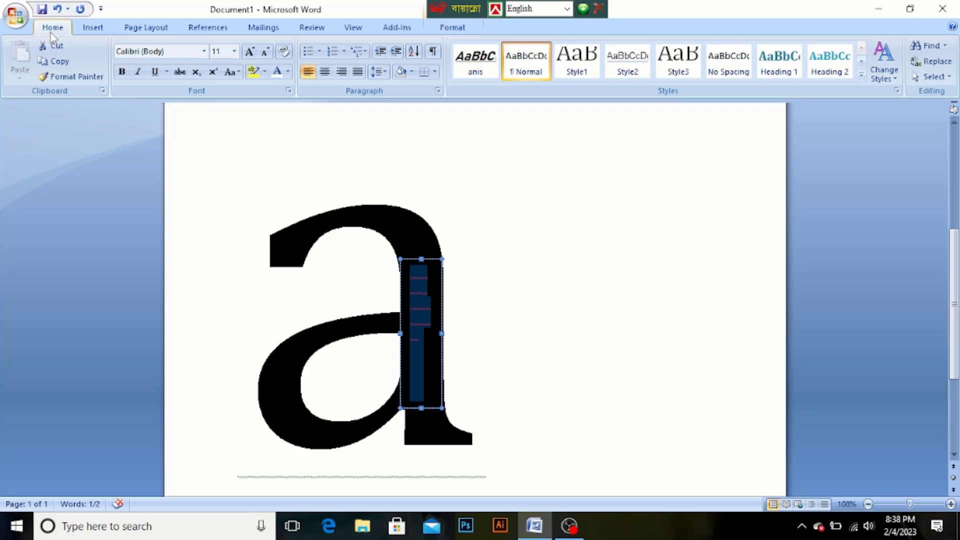
pyautogui.click(288, 72)
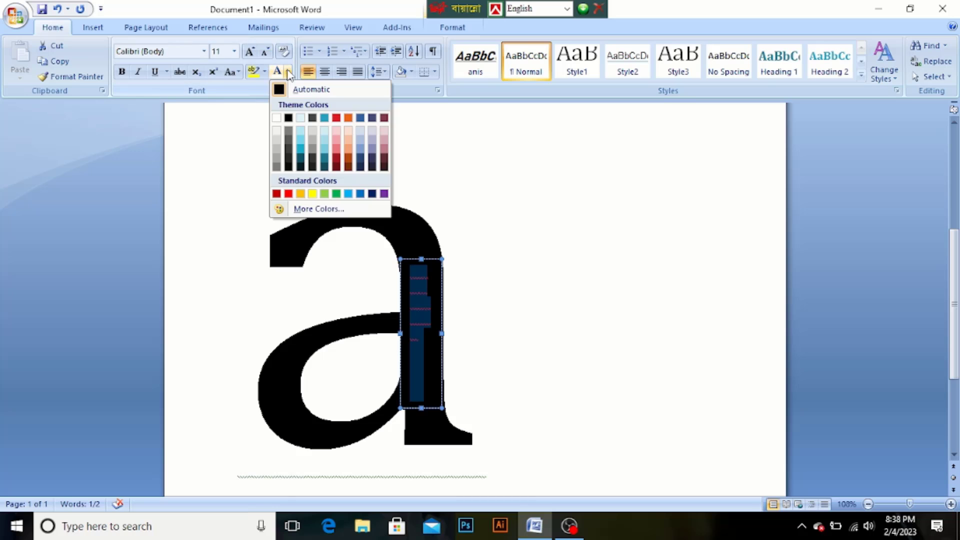
pyautogui.click(324, 160)
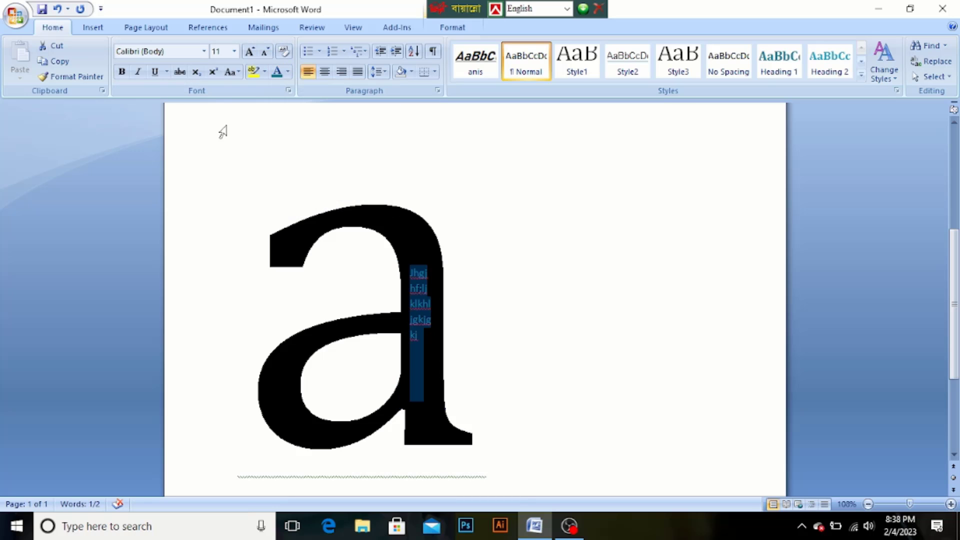
pyautogui.click(121, 72)
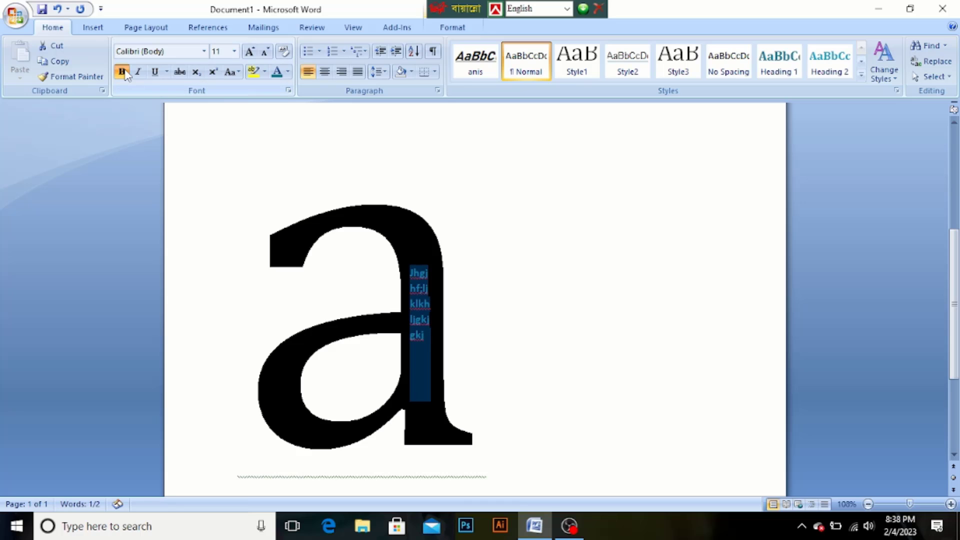
pyautogui.click(237, 128)
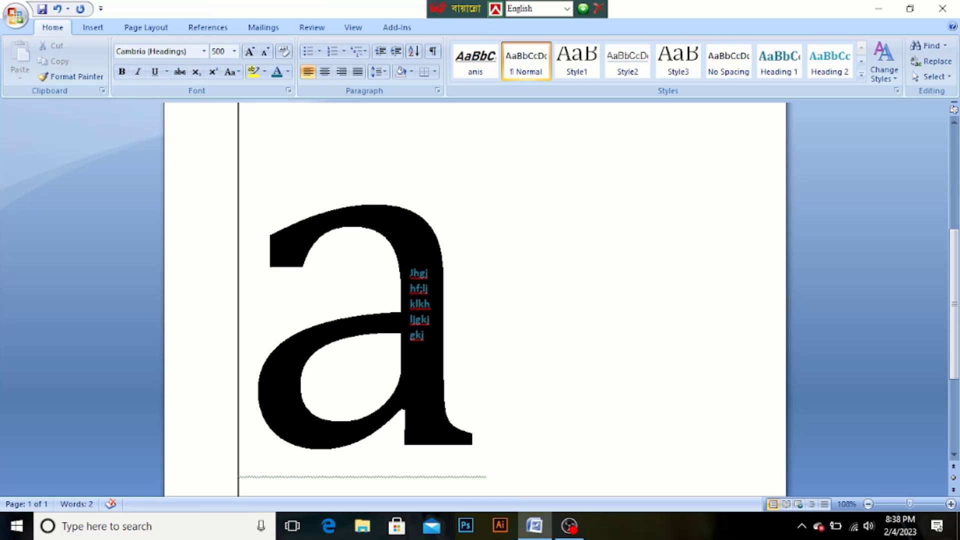
# Step: Make all the text in the text box italic and underlined
pyautogui.click(420, 273)
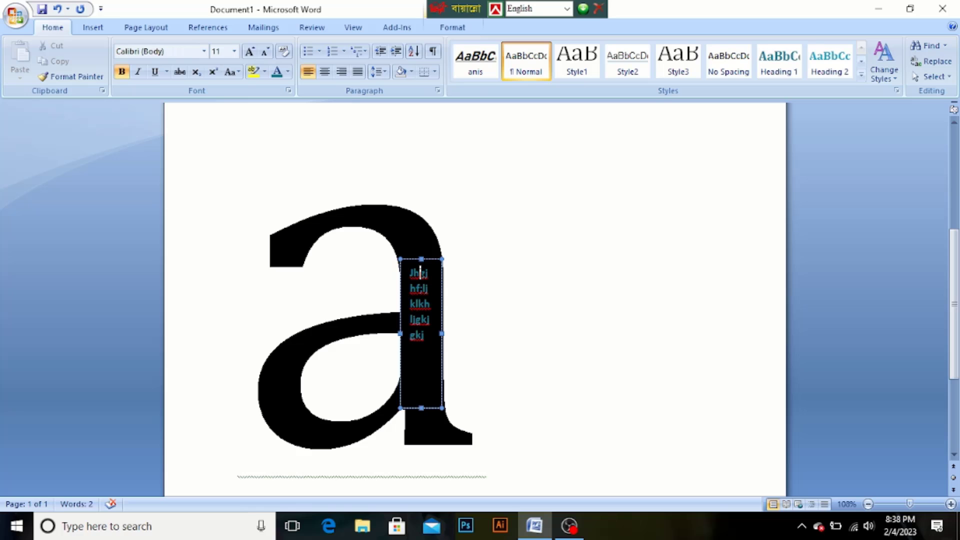
pyautogui.moveTo(418, 272); pyautogui.dragTo(430, 400)
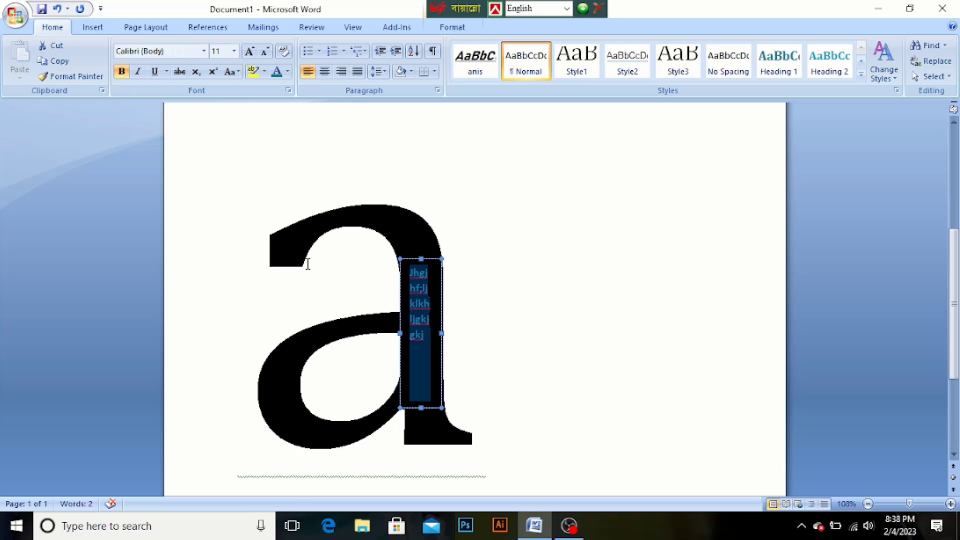
pyautogui.click(156, 73)
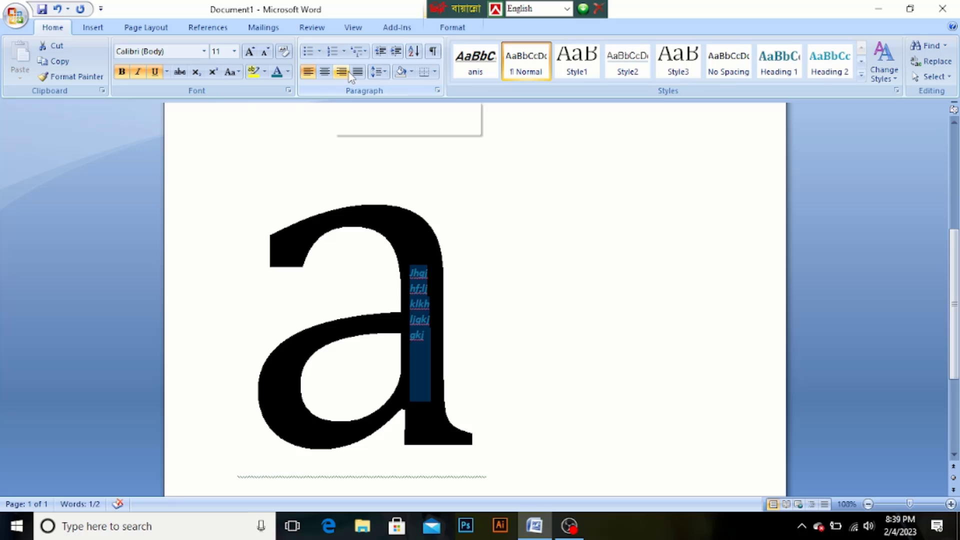
# Step: Delete the text box's text, and undo all edits back to the empty page without the text box and letter
pyautogui.click(93, 27)
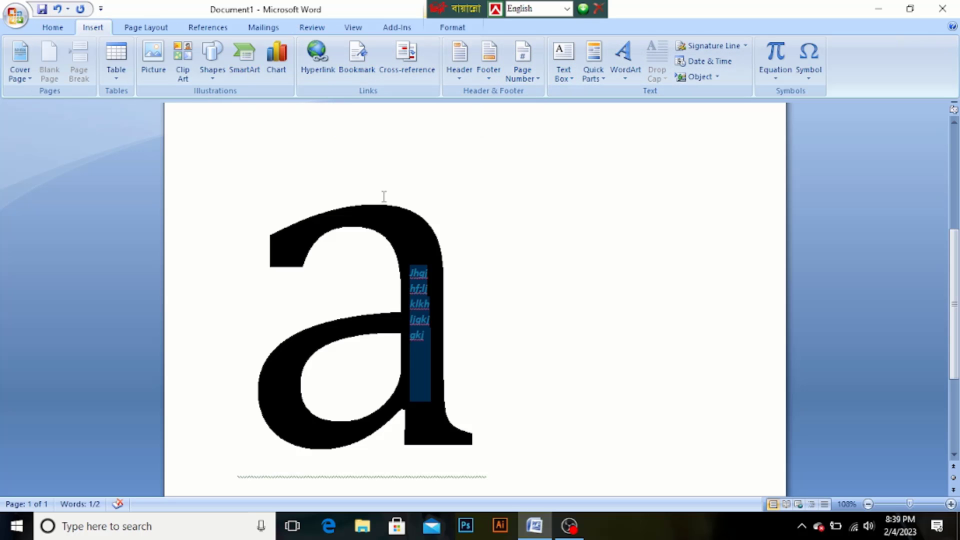
pyautogui.press('BackSpace')
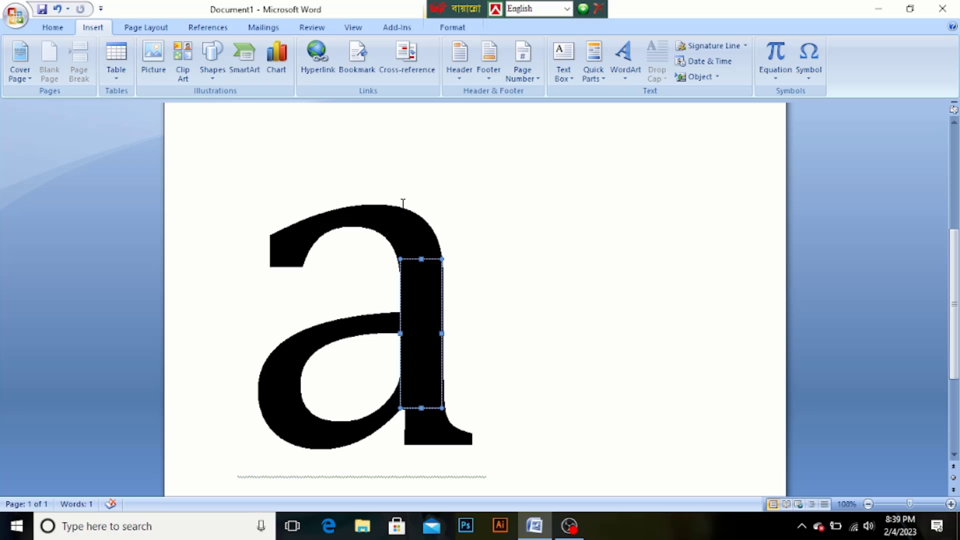
pyautogui.hotkey('ctrl', 'z')
pyautogui.hotkey('ctrl', 'z')
pyautogui.hotkey('ctrl', 'z')
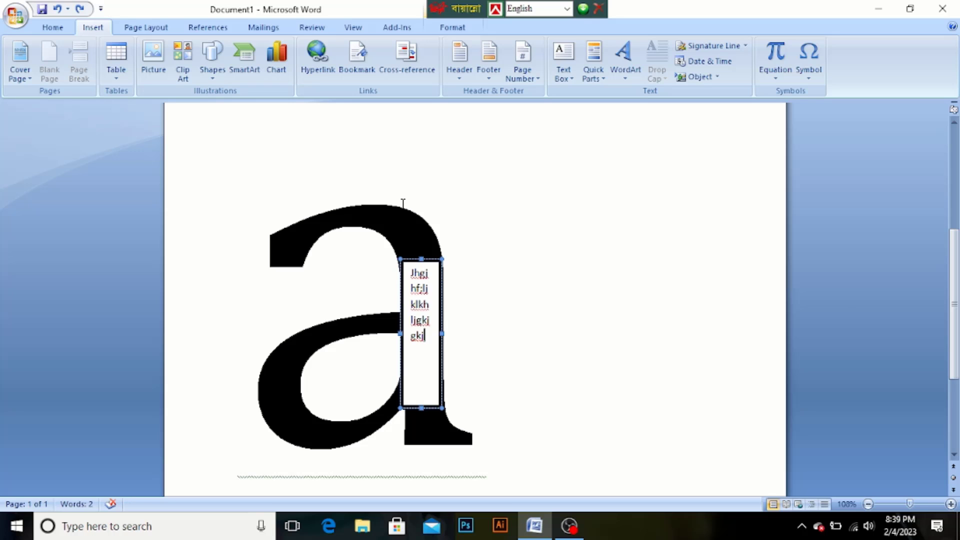
pyautogui.hotkey('ctrl', 'z')
pyautogui.hotkey('ctrl', 'z')
pyautogui.hotkey('ctrl', 'z')
pyautogui.hotkey('ctrl', 'z')
pyautogui.hotkey('ctrl', 'z')
pyautogui.hotkey('ctrl', 'z')
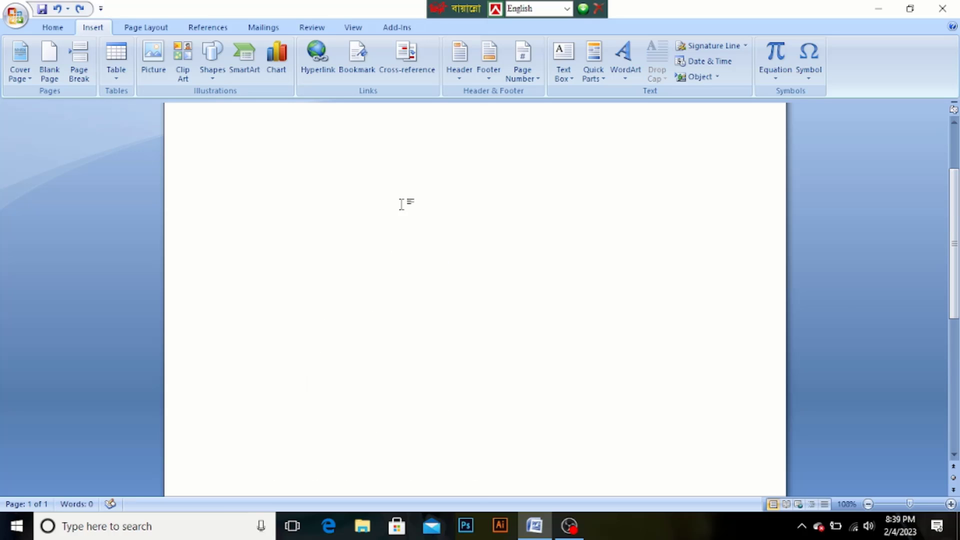
# Step: Insert WordArt in the fourth style of the first row with the default text "Your Text Here" in Impact 36, and select it
pyautogui.click(625, 79)
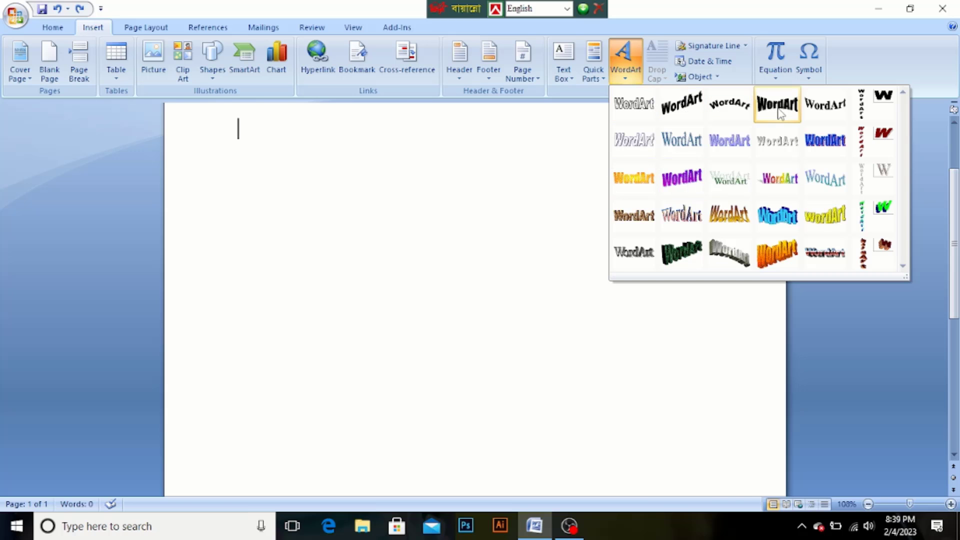
pyautogui.click(776, 104)
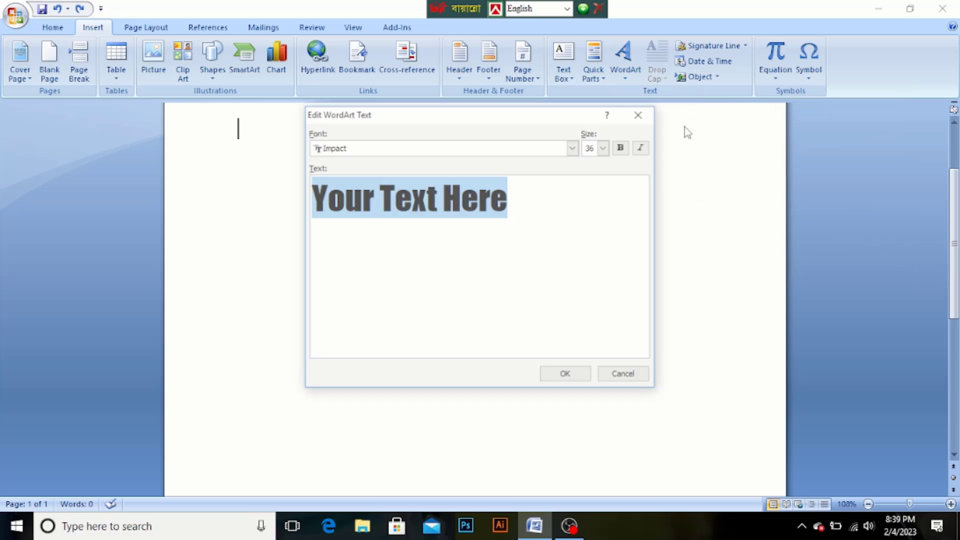
pyautogui.click(567, 376)
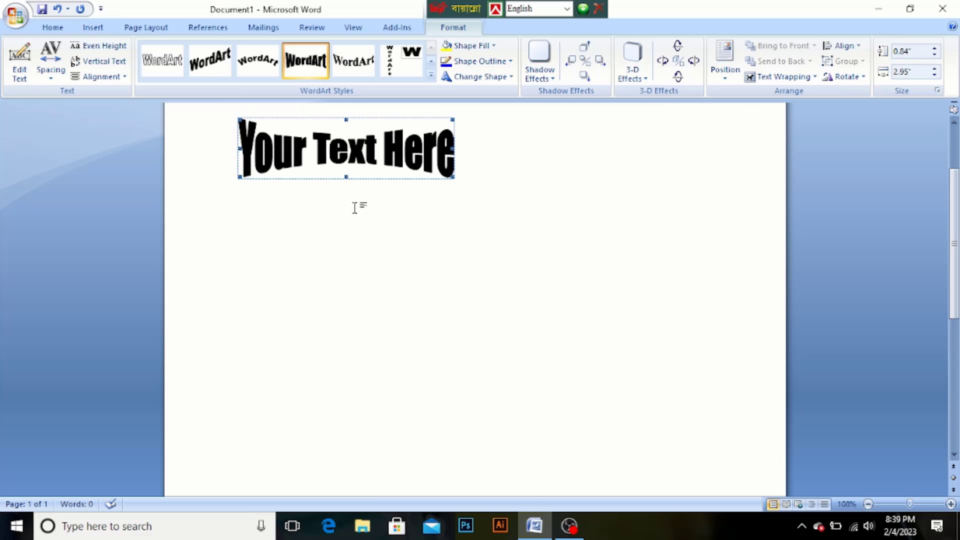
pyautogui.click(510, 261)
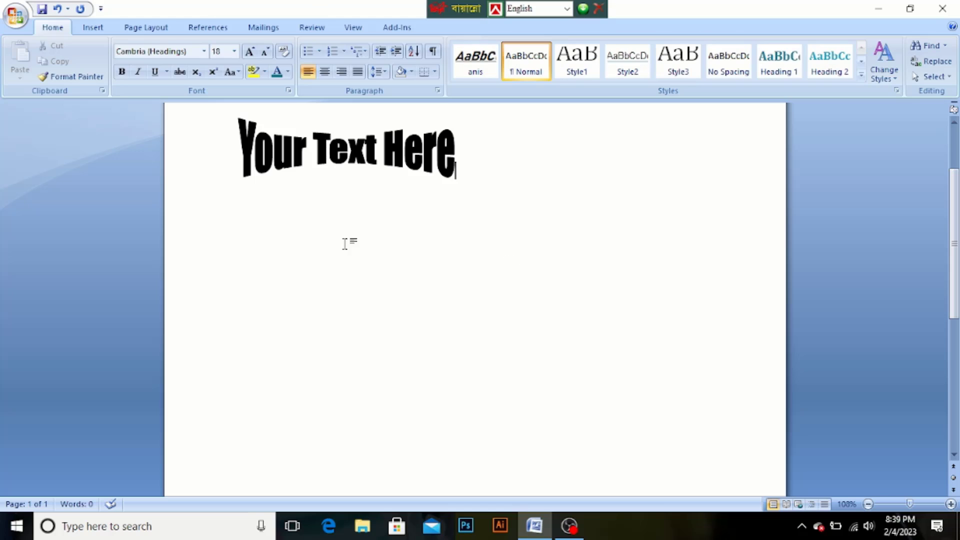
pyautogui.click(376, 156)
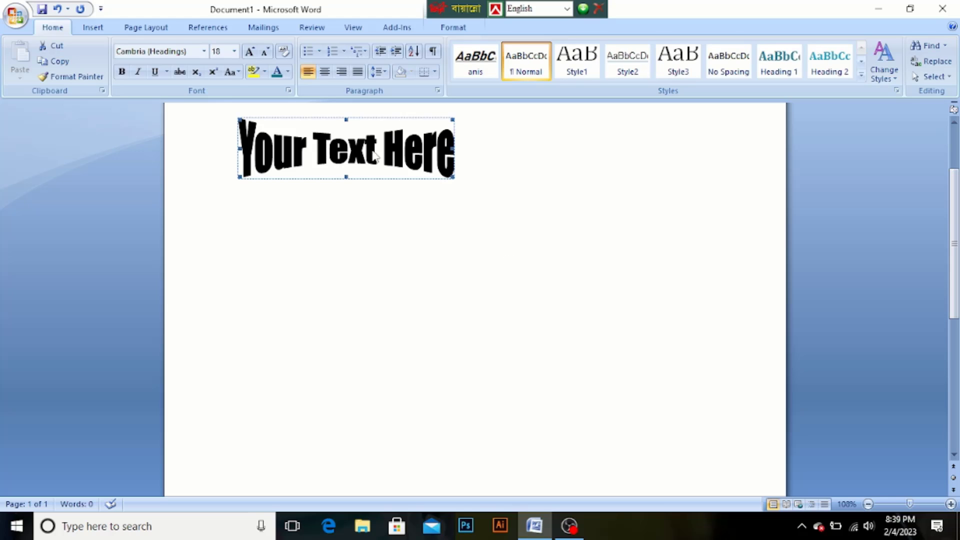
pyautogui.click(352, 264)
pyautogui.click(402, 137)
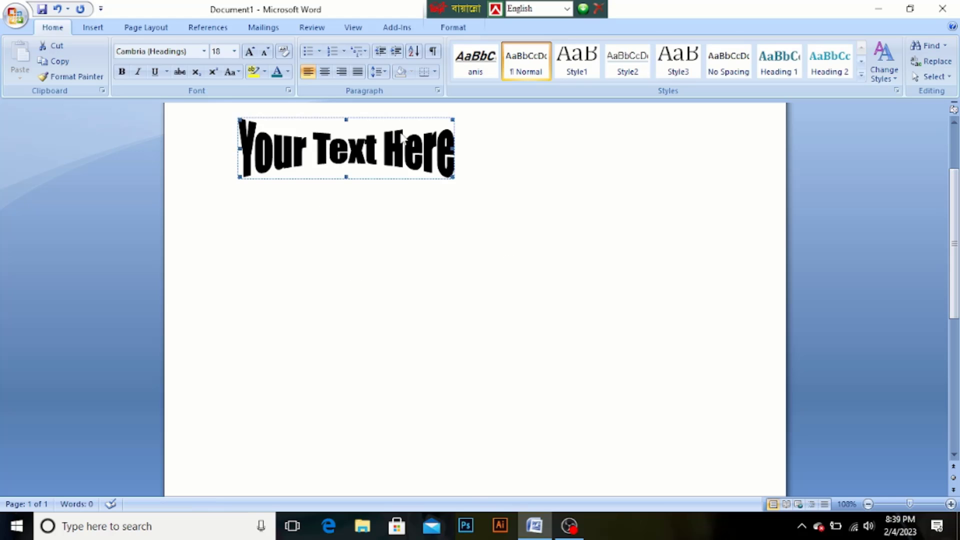
# Step: Set the WordArt's text wrapping to In Front of Text and move it down toward the middle of the page
pyautogui.click(453, 27)
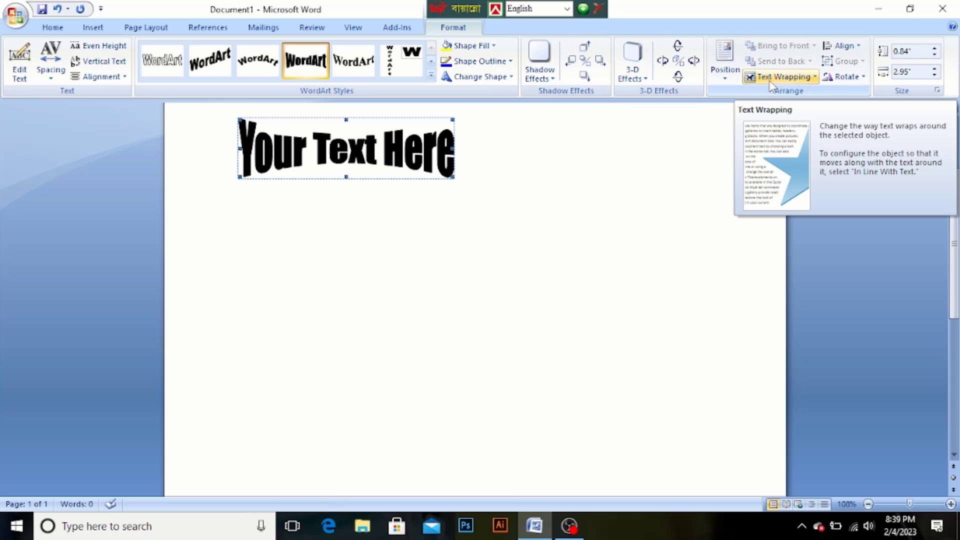
pyautogui.click(788, 78)
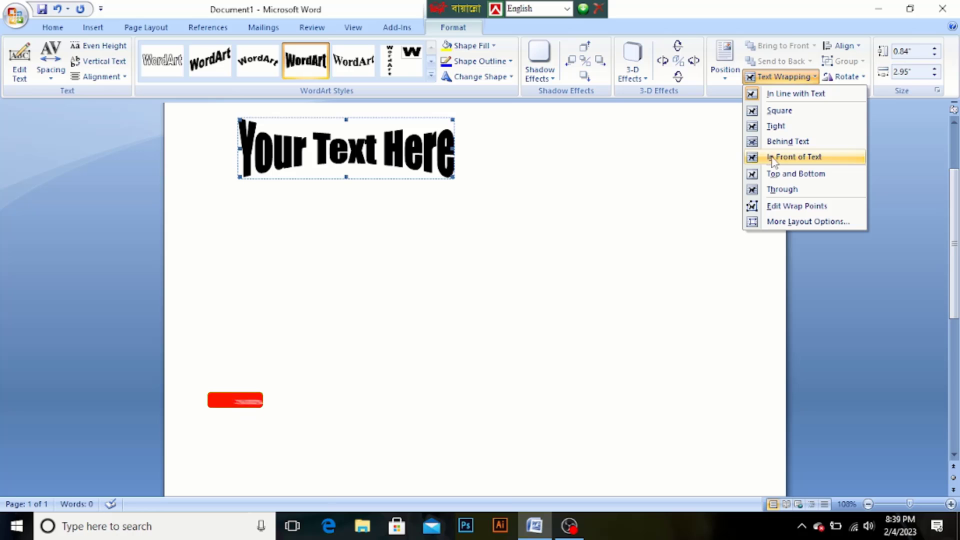
pyautogui.click(800, 157)
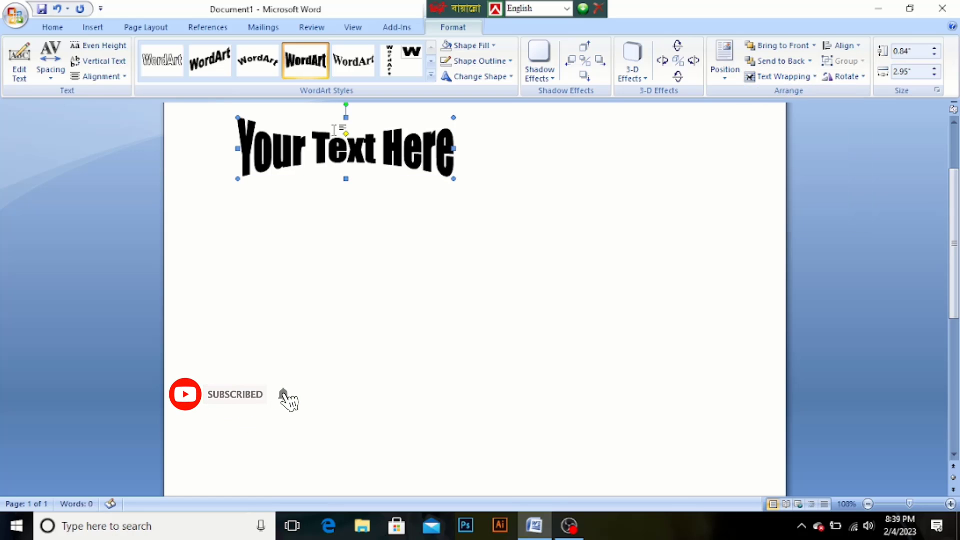
pyautogui.moveTo(502, 182); pyautogui.dragTo(431, 167)
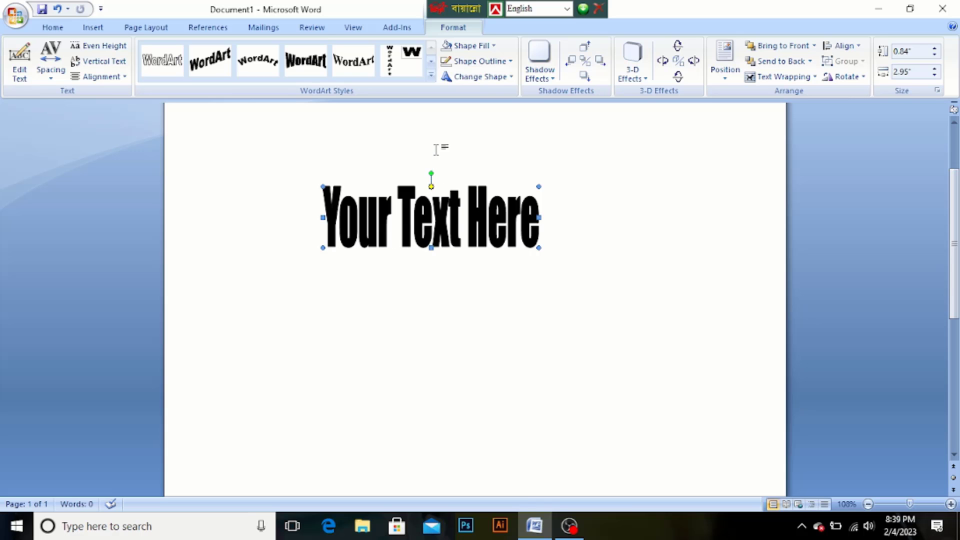
# Step: Reshape the WordArt's curve so that its middle letters are squeezed much shorter than the outer ones
pyautogui.click(478, 165)
pyautogui.click(459, 205)
pyautogui.moveTo(431, 187); pyautogui.dragTo(434, 235)
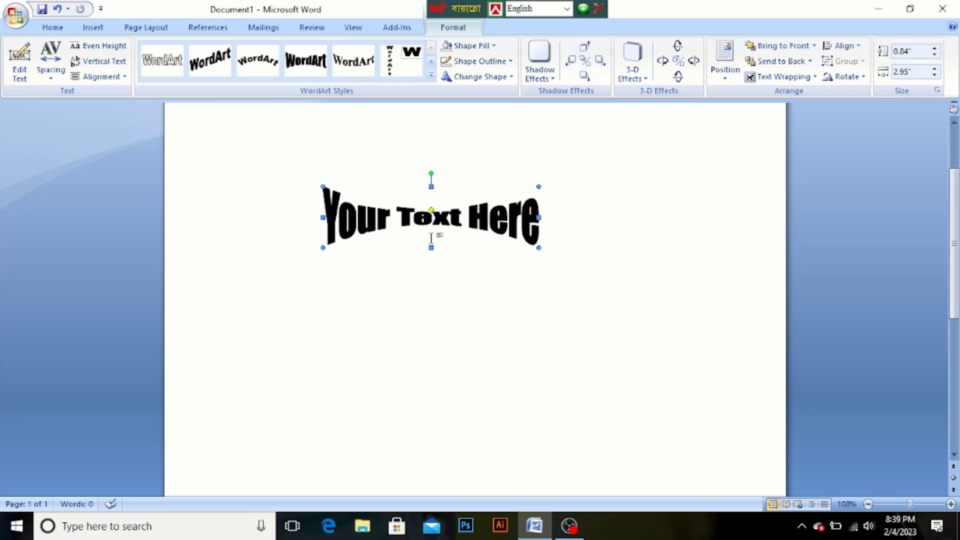
pyautogui.click(460, 253)
pyautogui.click(511, 220)
# Step: Switch the WordArt through the fifth and fourth styles of the first row, ending on the arched third style
pyautogui.click(431, 75)
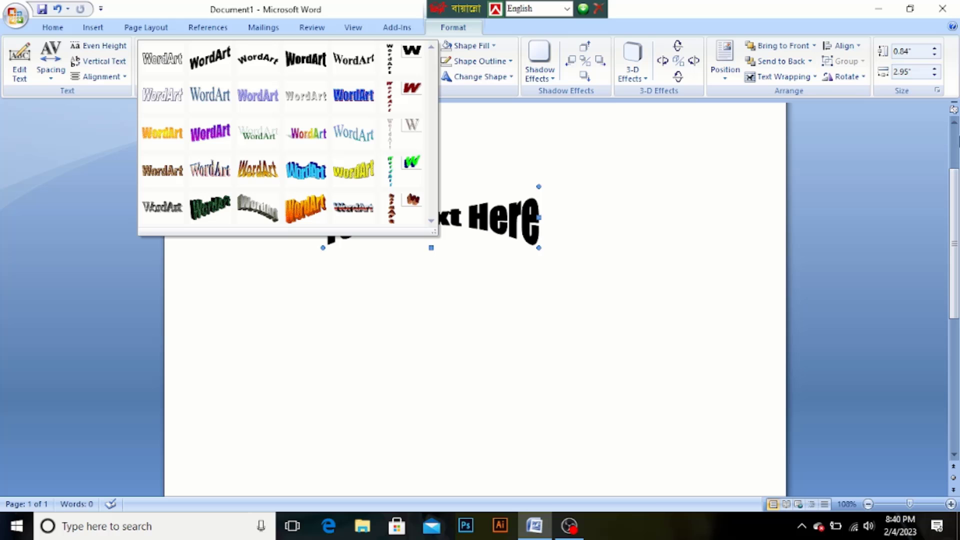
pyautogui.click(353, 59)
pyautogui.click(402, 232)
pyautogui.click(398, 189)
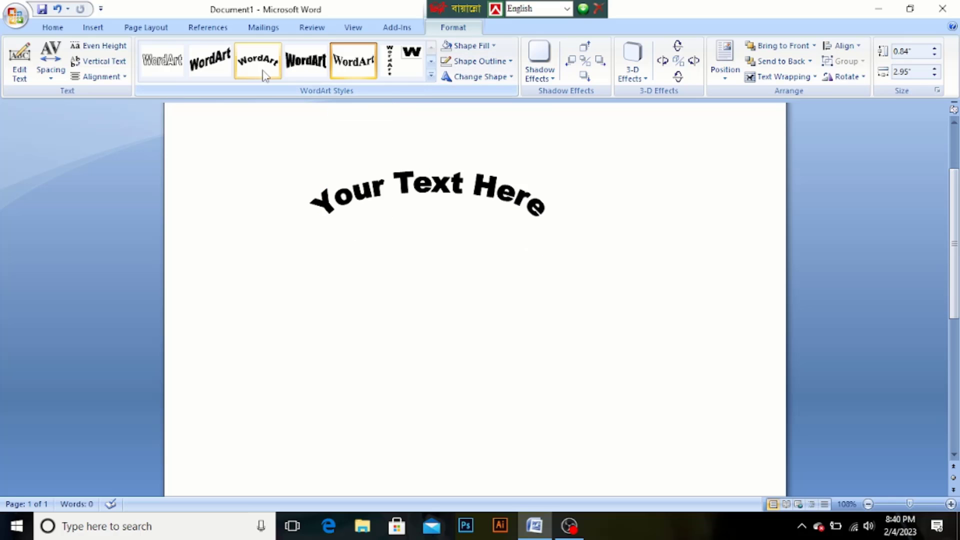
pyautogui.click(305, 61)
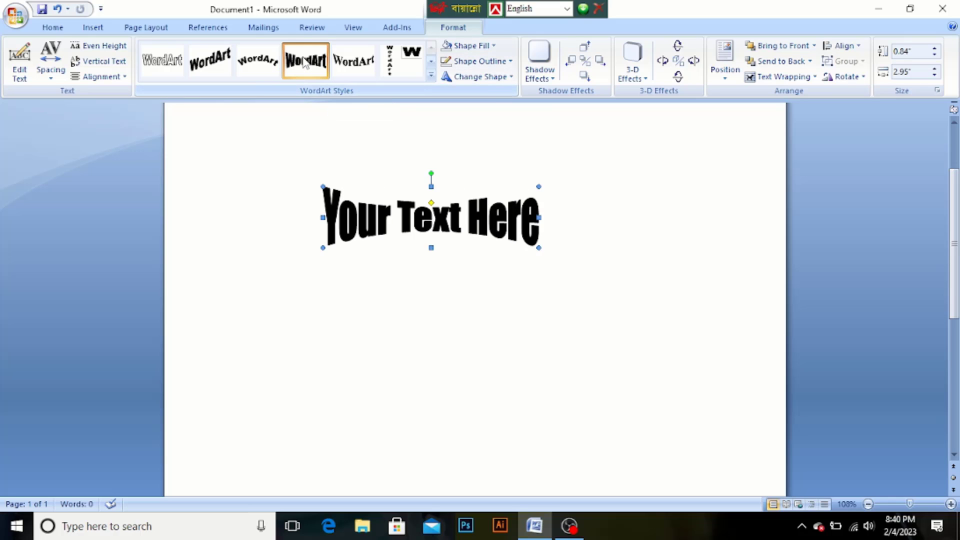
pyautogui.click(263, 64)
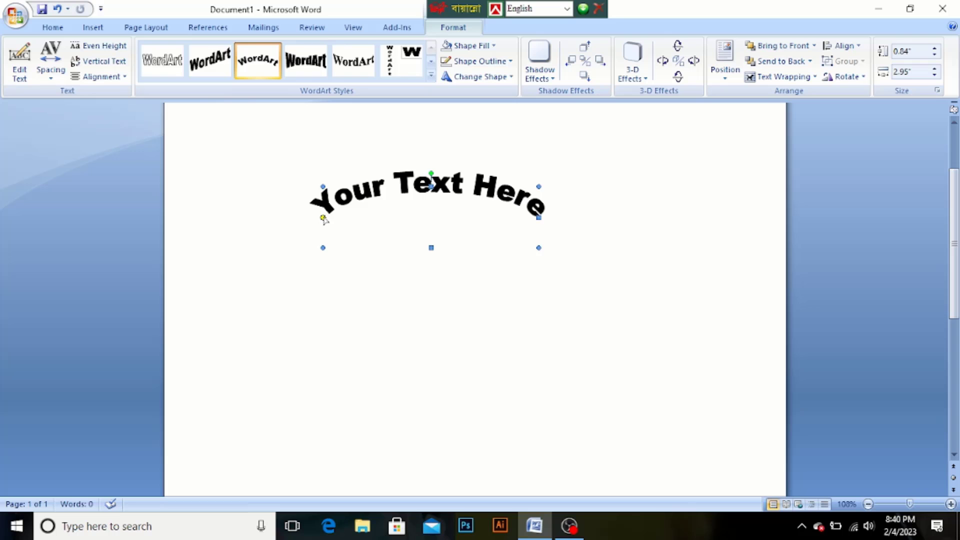
# Step: Bend the arched WordArt around into a ring about 2.94" tall and move it slightly down
pyautogui.moveTo(324, 219); pyautogui.dragTo(349, 330)
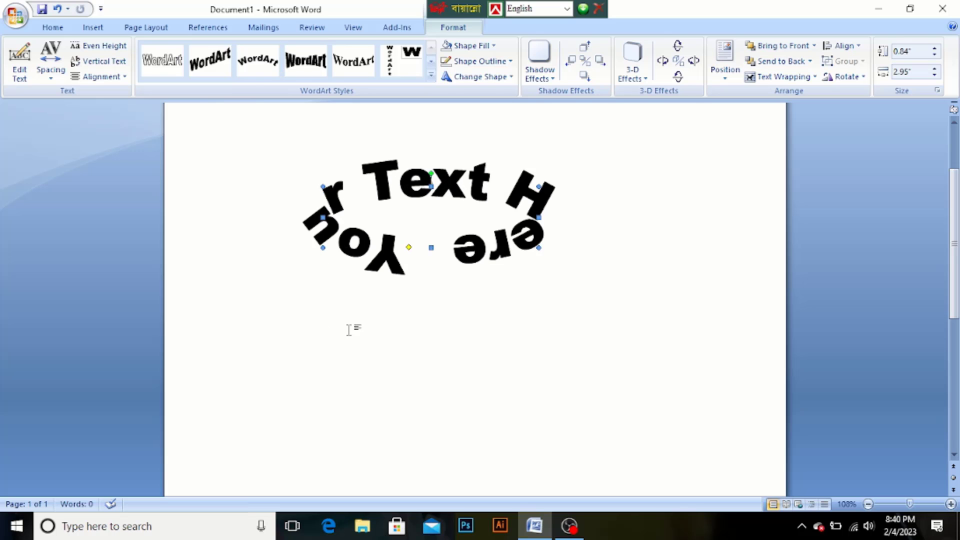
pyautogui.click(420, 300)
pyautogui.click(429, 250)
pyautogui.moveTo(432, 248); pyautogui.dragTo(433, 402)
pyautogui.click(376, 299)
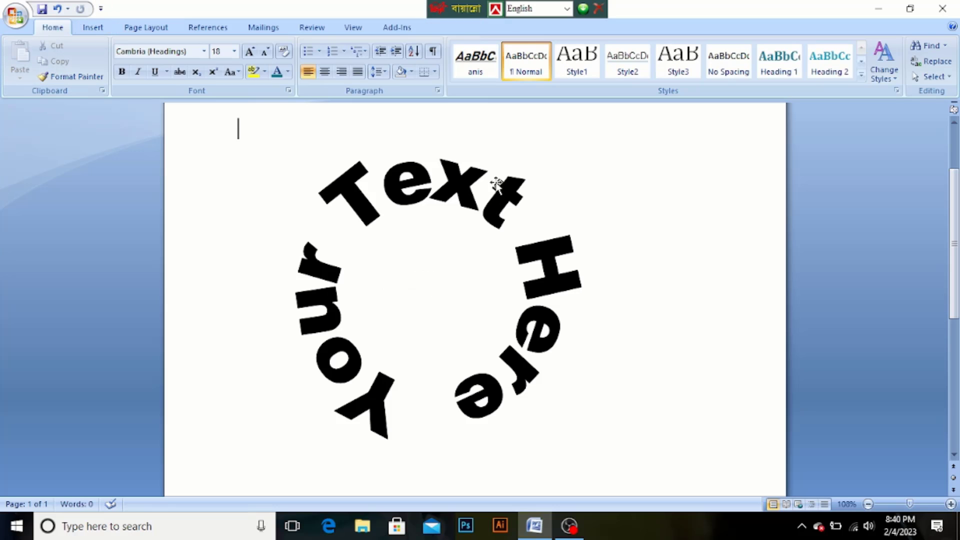
pyautogui.click(504, 198)
pyautogui.moveTo(503, 197); pyautogui.dragTo(489, 212)
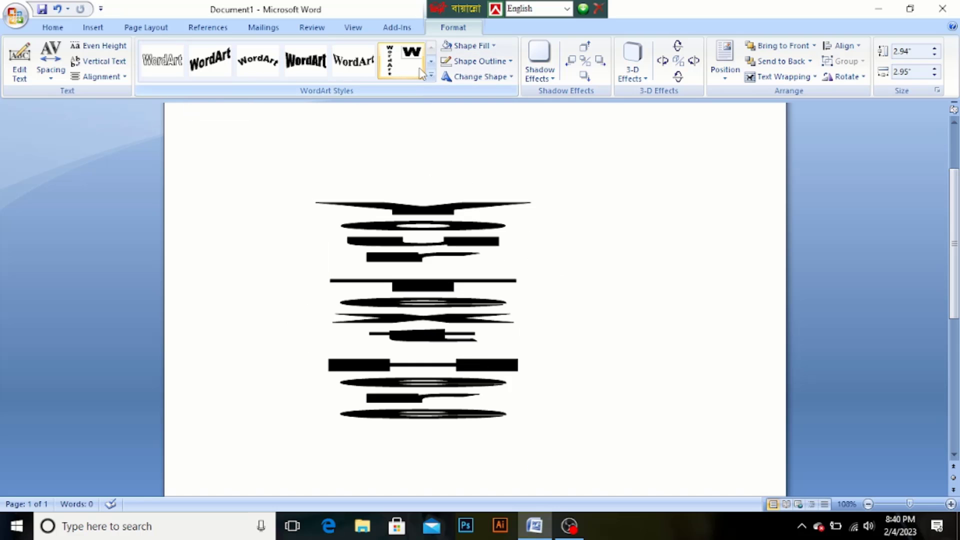
# Step: Restyle the WordArt with the yellow and the rainbow styles, ending on the grey 3-D third style of the fifth row
pyautogui.click(431, 75)
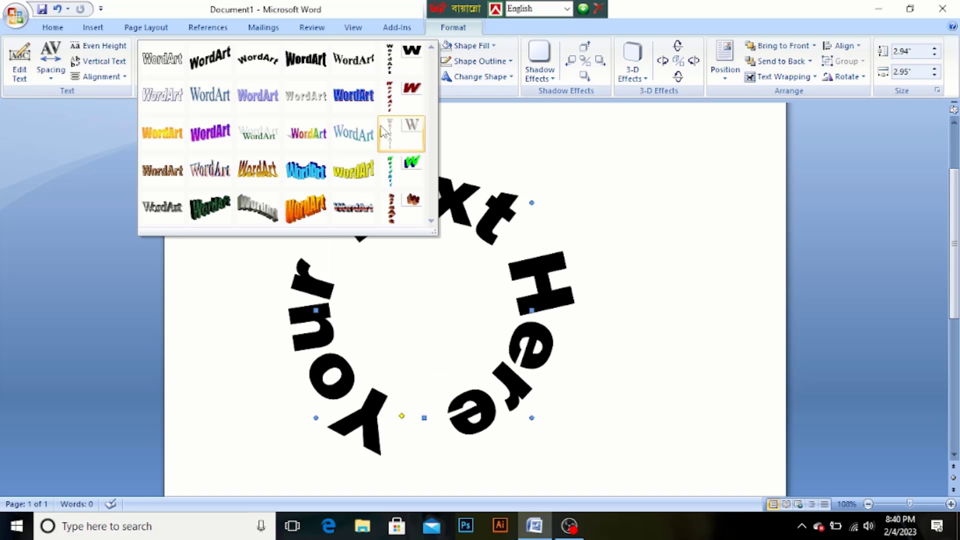
pyautogui.click(348, 165)
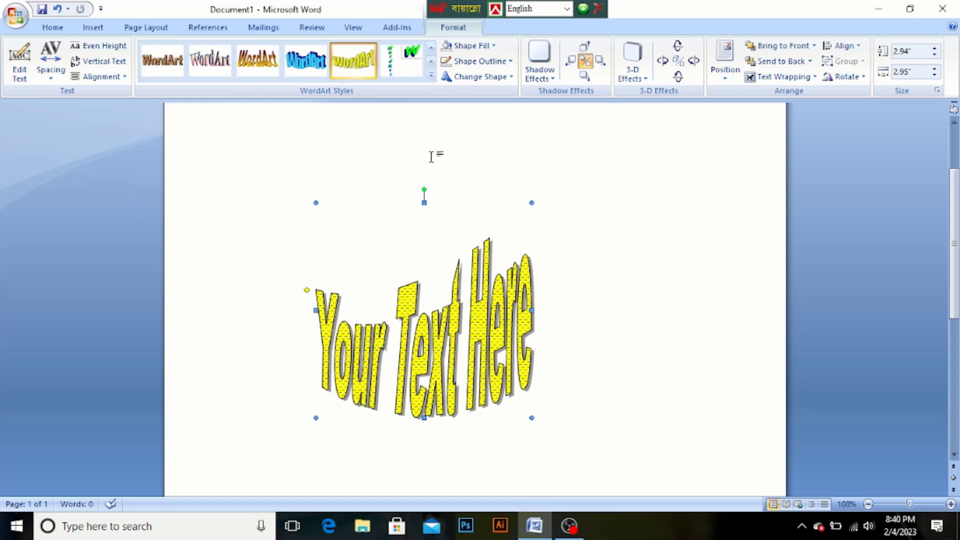
pyautogui.click(430, 75)
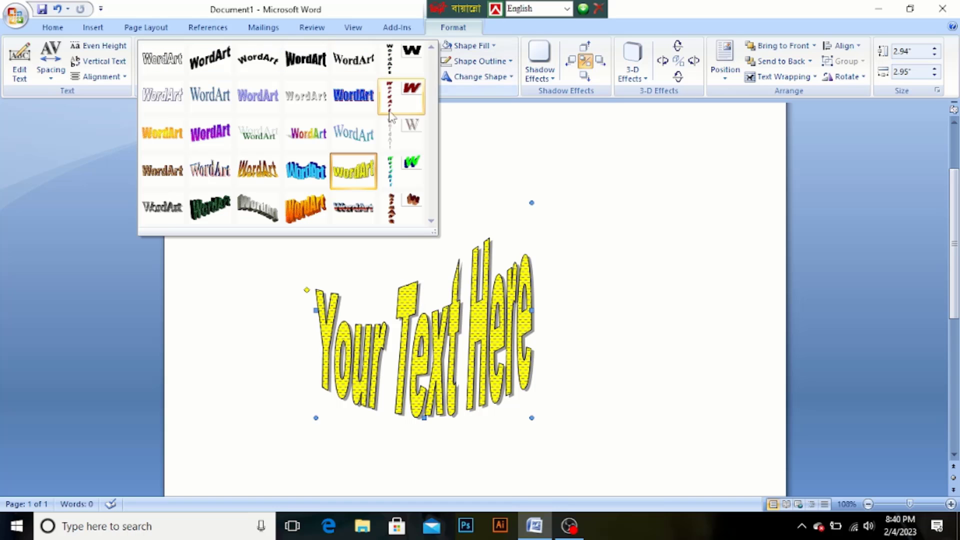
pyautogui.click(309, 137)
pyautogui.click(430, 77)
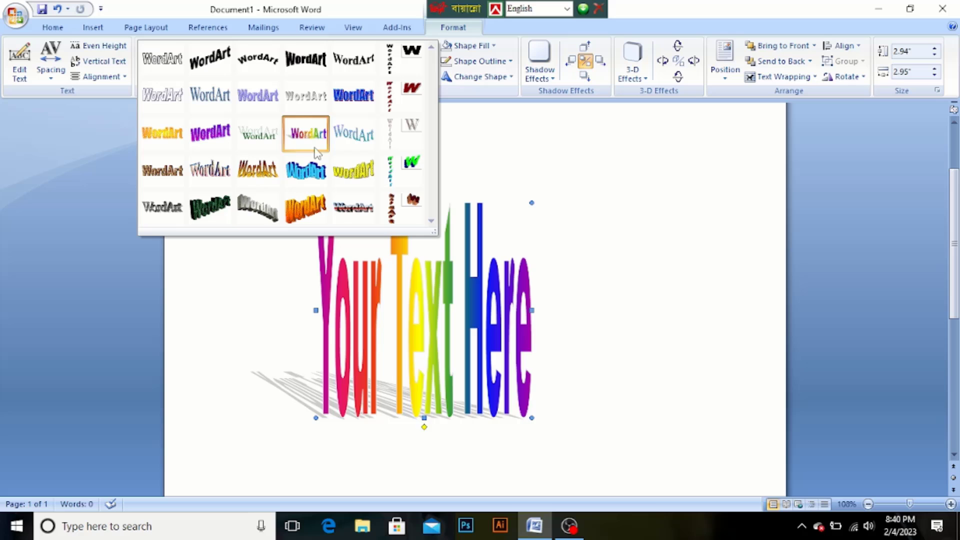
pyautogui.click(245, 210)
pyautogui.click(446, 157)
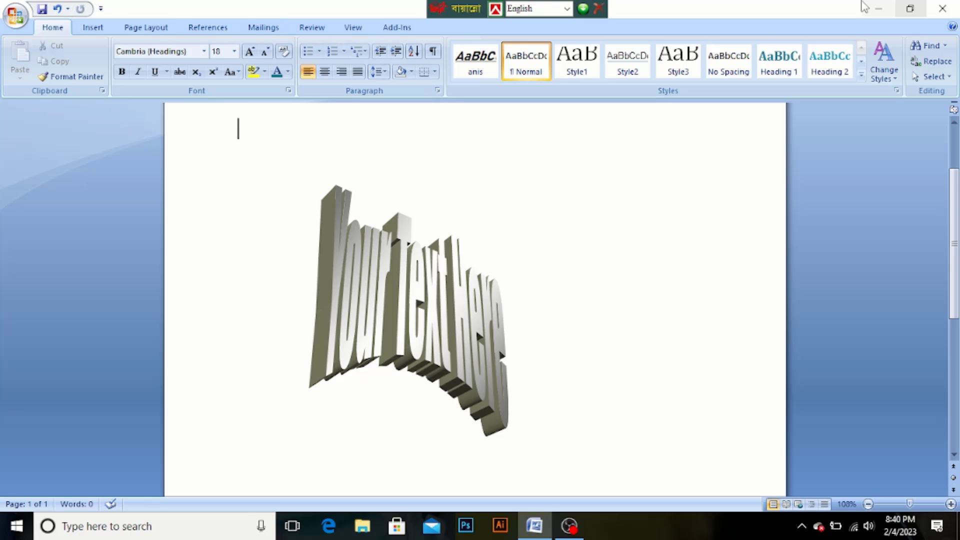
pyautogui.click(90, 28)
pyautogui.click(630, 75)
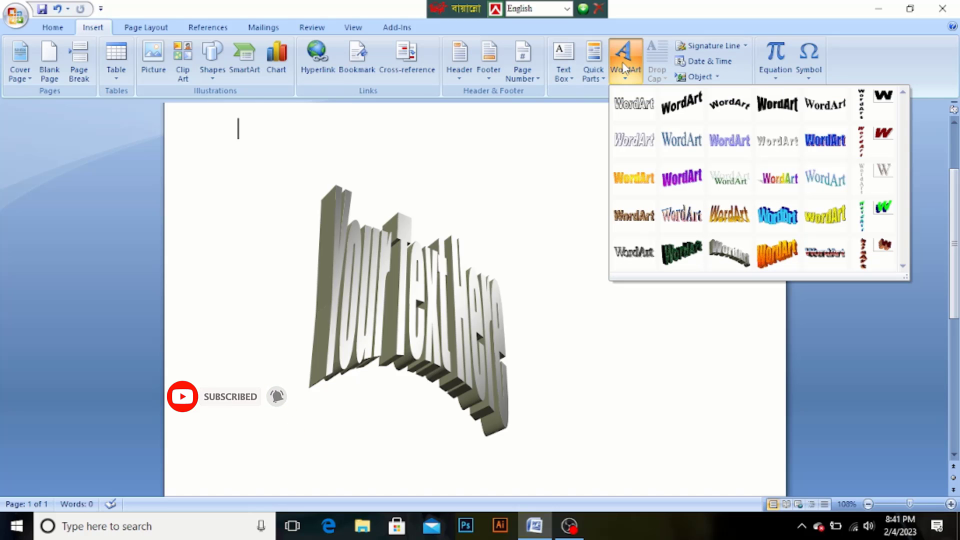
pyautogui.click(878, 101)
pyautogui.click(640, 113)
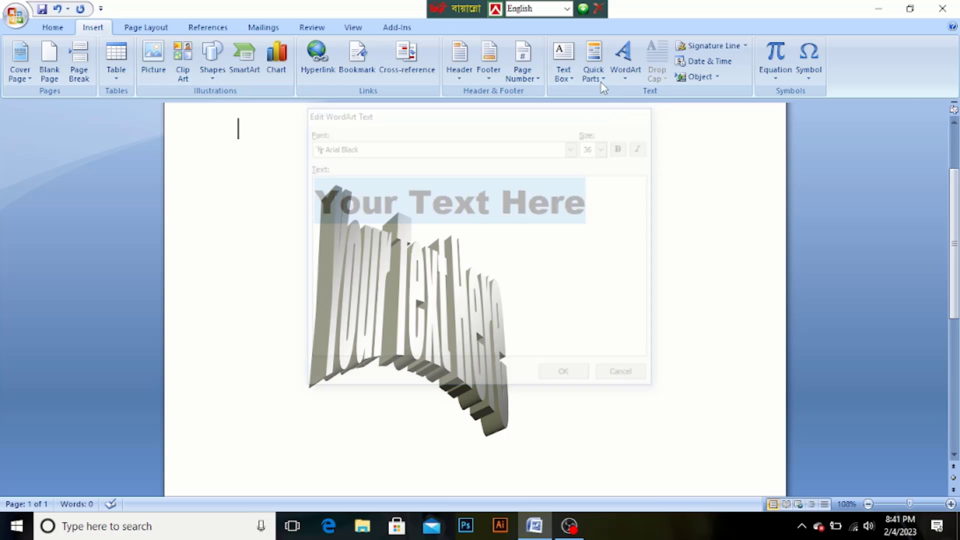
# Step: Insert a second WordArt in the green 3-D second style of the fifth row, with the default text "Your Text Here" in Arial Black 36
pyautogui.click(625, 57)
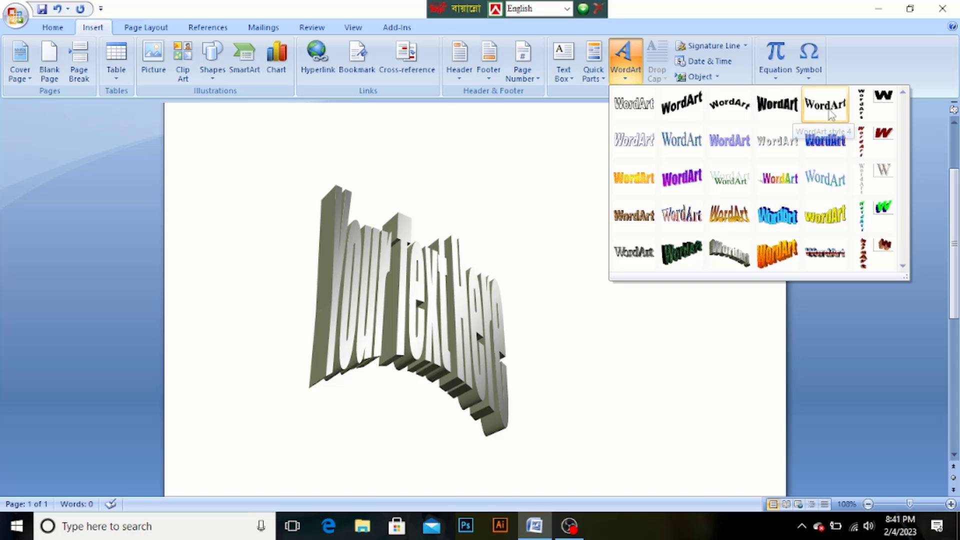
pyautogui.click(681, 252)
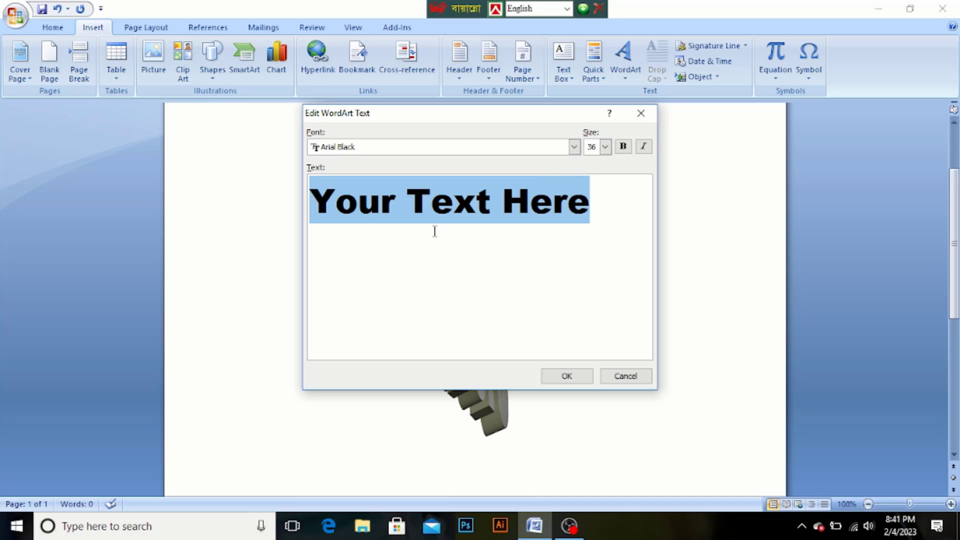
pyautogui.click(513, 210)
pyautogui.moveTo(601, 195); pyautogui.dragTo(336, 196)
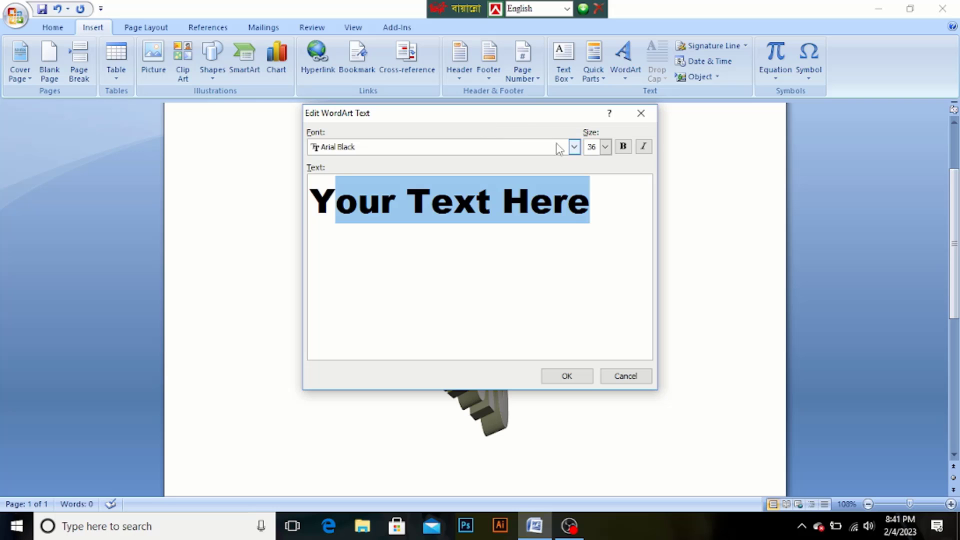
pyautogui.click(572, 146)
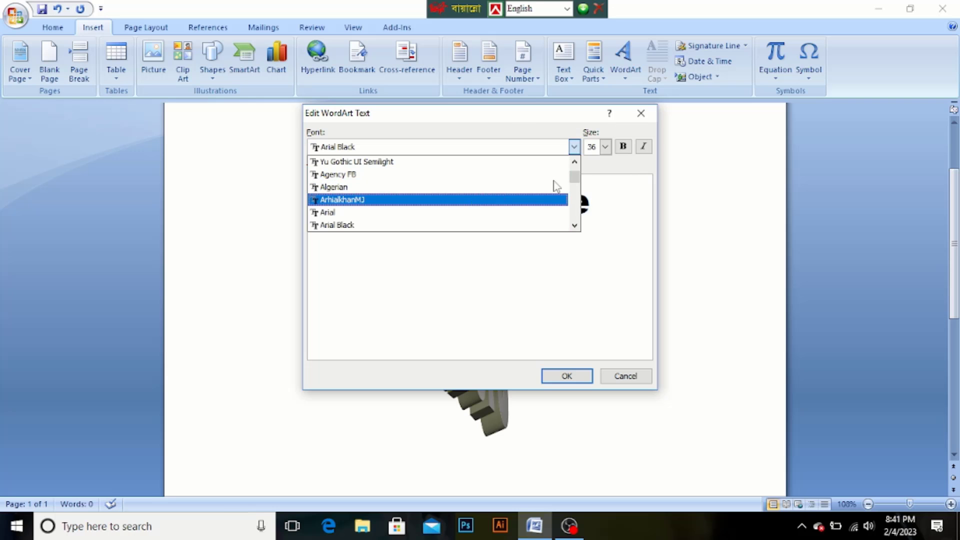
pyautogui.click(609, 152)
pyautogui.click(605, 150)
pyautogui.click(606, 150)
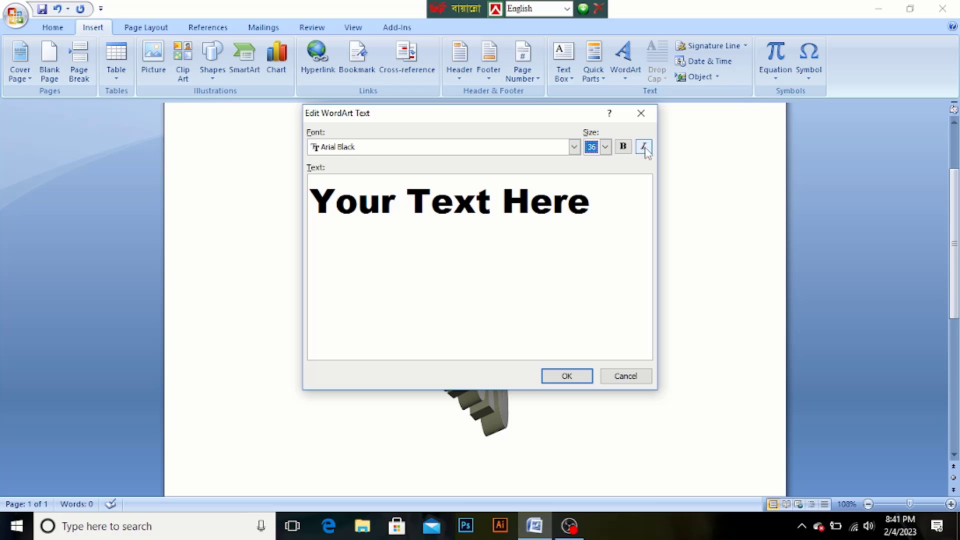
pyautogui.click(567, 376)
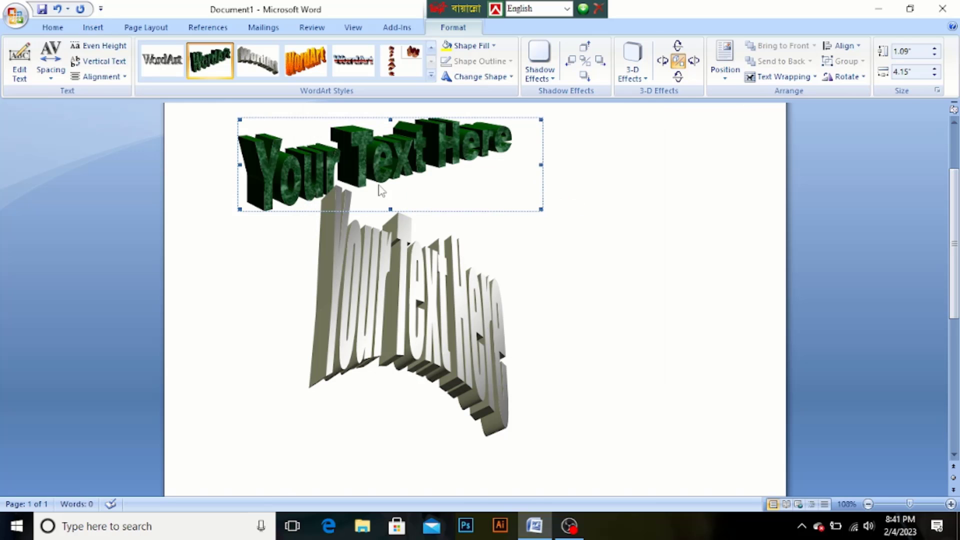
# Step: Set the green WordArt's text wrapping to In Front of Text and move it over the grey WordArt
pyautogui.click(476, 190)
pyautogui.click(414, 168)
pyautogui.click(769, 77)
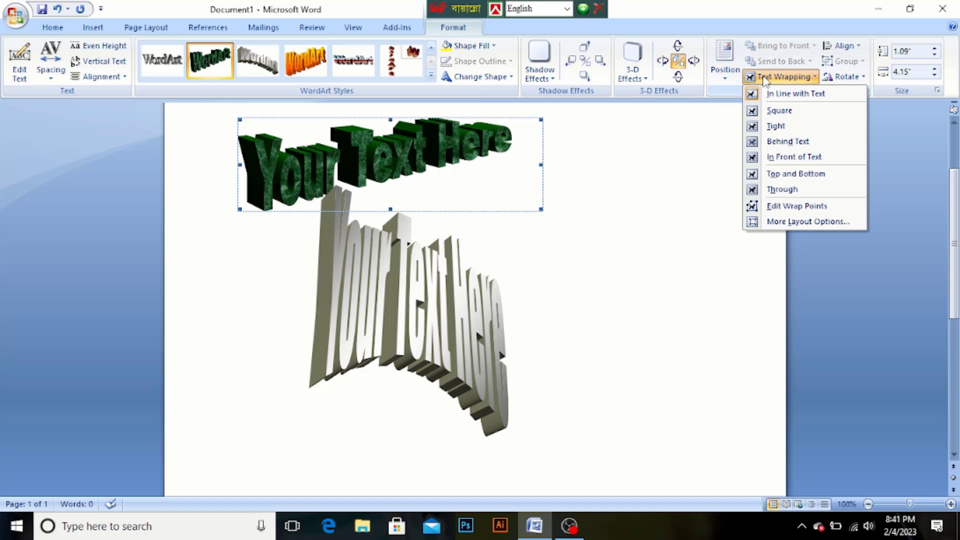
pyautogui.click(806, 160)
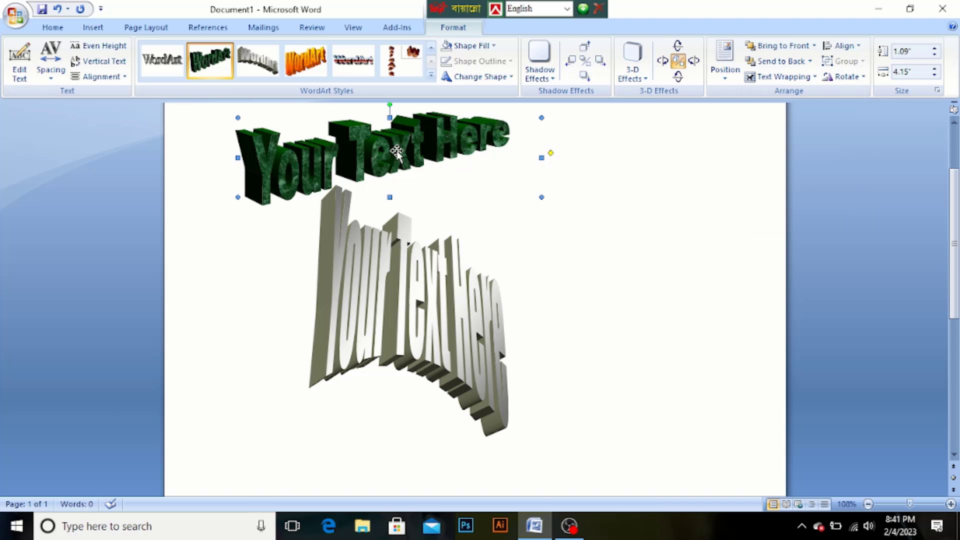
pyautogui.moveTo(396, 152); pyautogui.dragTo(510, 263)
pyautogui.click(495, 185)
pyautogui.click(475, 247)
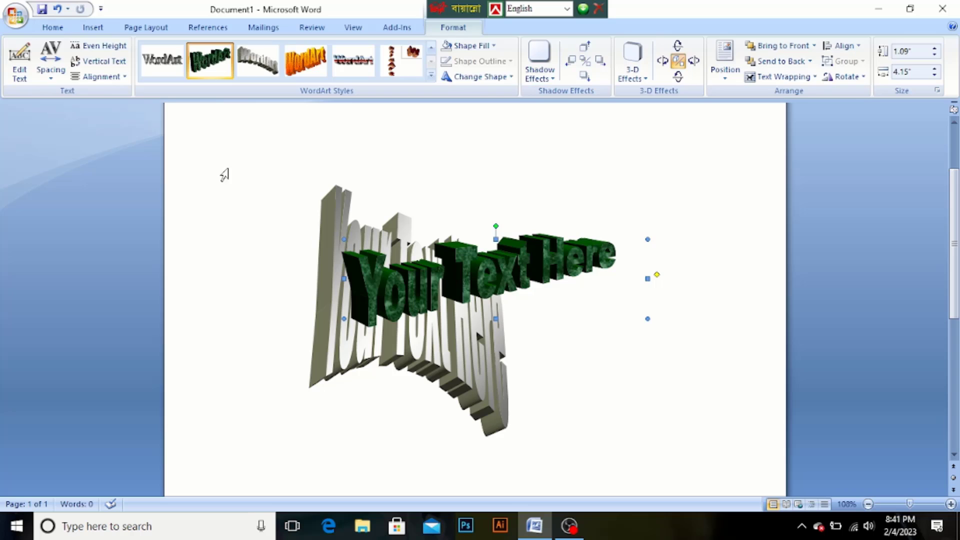
# Step: Deselect the green WordArt and bring up the commands for inserting objects
pyautogui.click(204, 150)
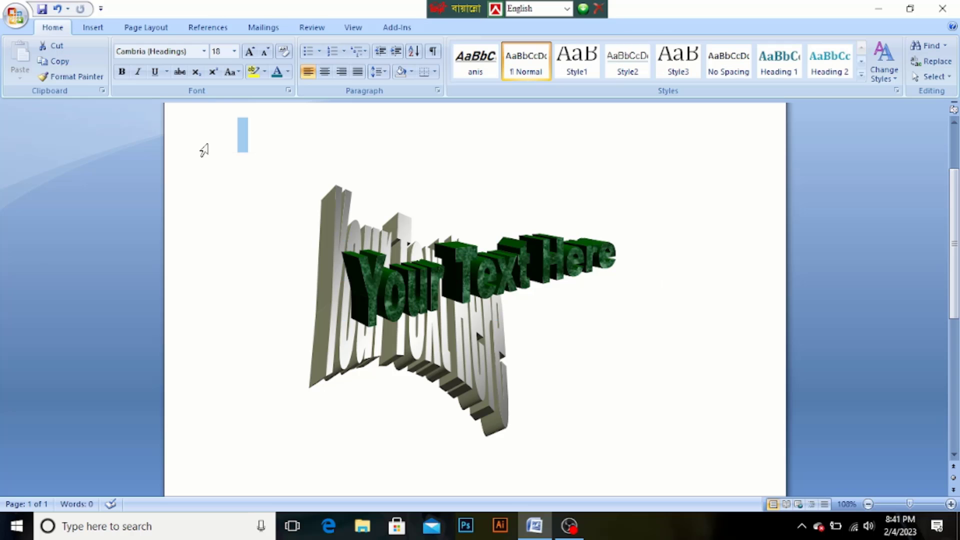
pyautogui.click(93, 28)
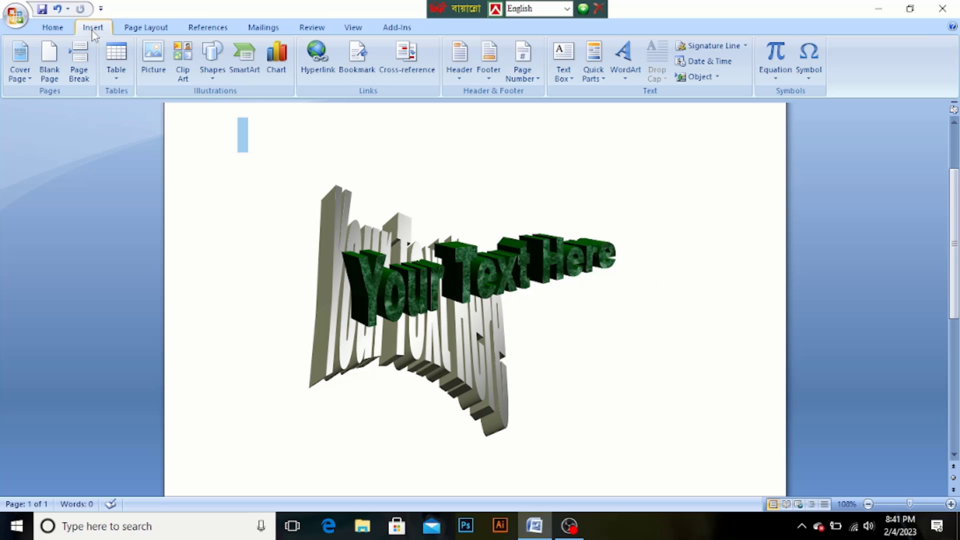